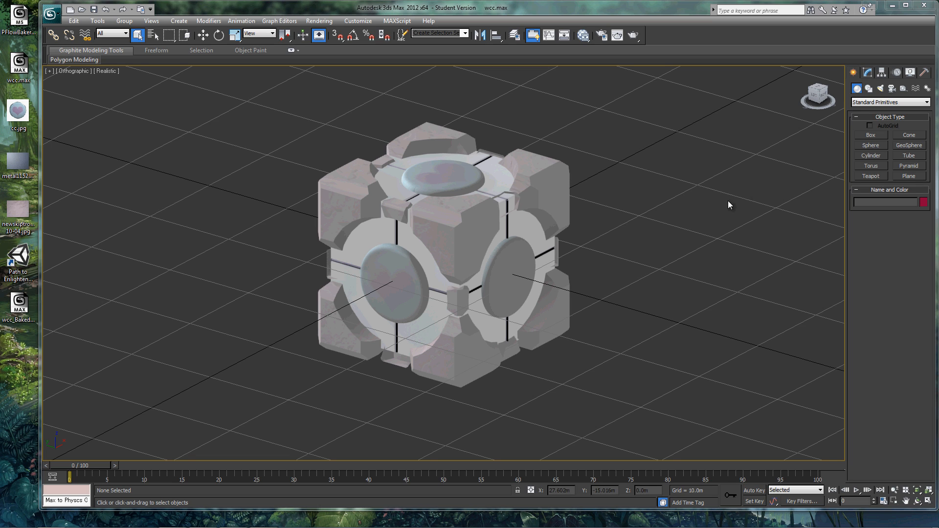
Create a PF Source particle emitter with AutoGrid on the disc of the cube's right-hand face, about 4.2 by 4.9 m
left_click(868, 103)
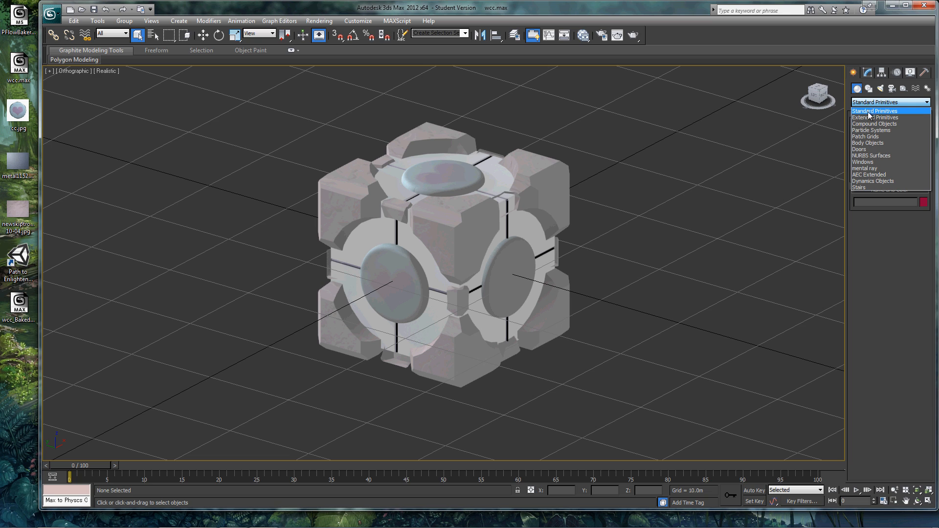
left_click(873, 130)
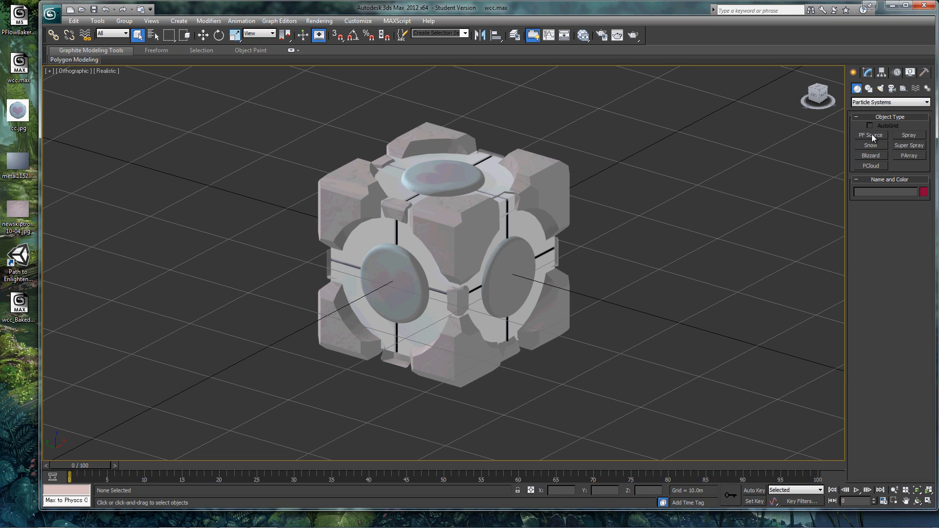
left_click(872, 136)
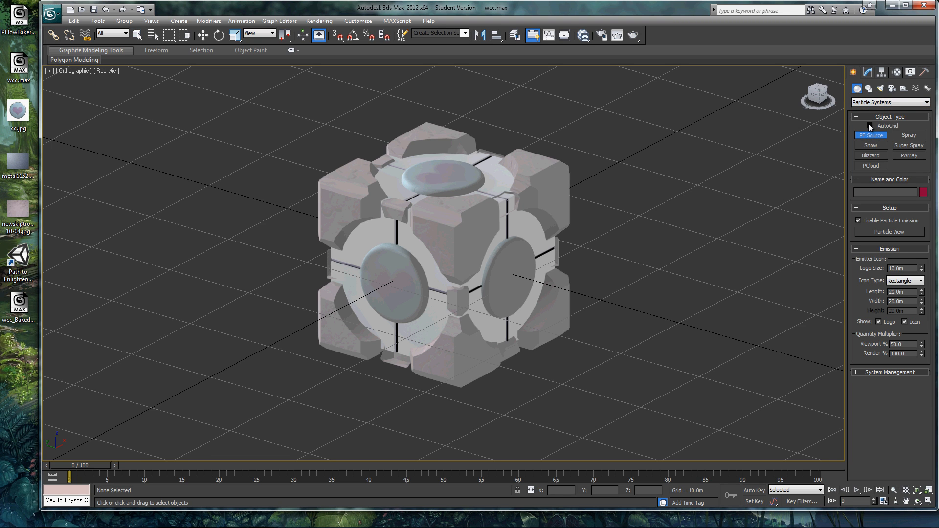
left_click(870, 126)
left_click_drag(509, 270, 527, 293)
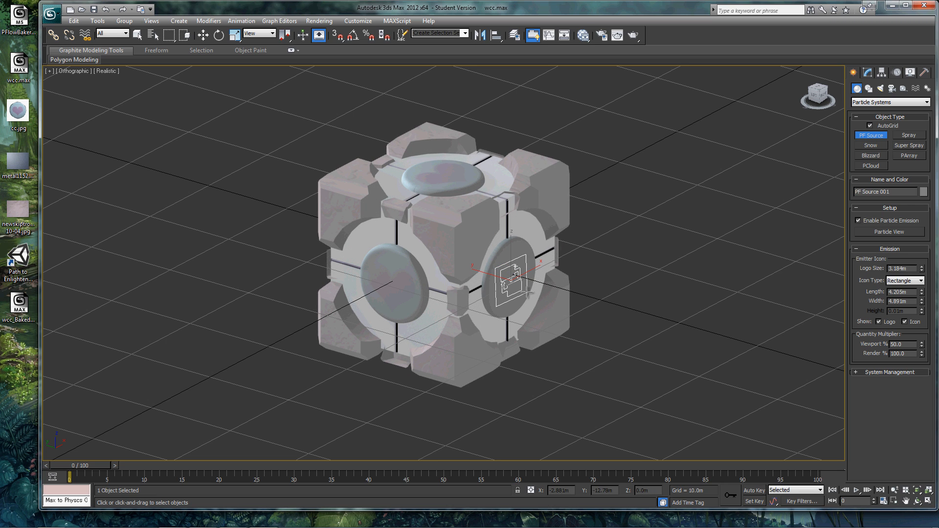
Go to frame 18 and, with angle snap on, rotate the emitter so its particles shoot outward from the cube face
left_click_drag(85, 464, 218, 473)
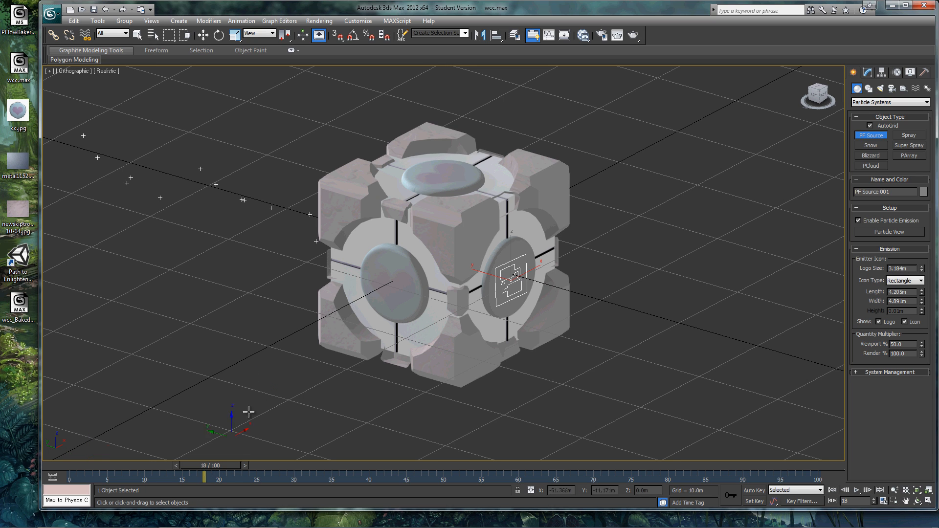
left_click(350, 38)
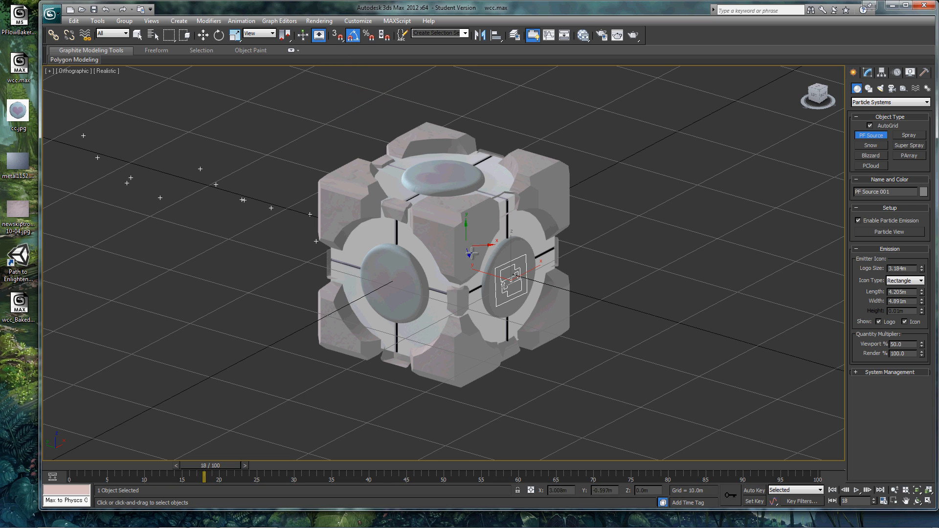
right_click(511, 284)
right_click(511, 284)
left_click(530, 297)
left_click_drag(530, 296, 442, 314)
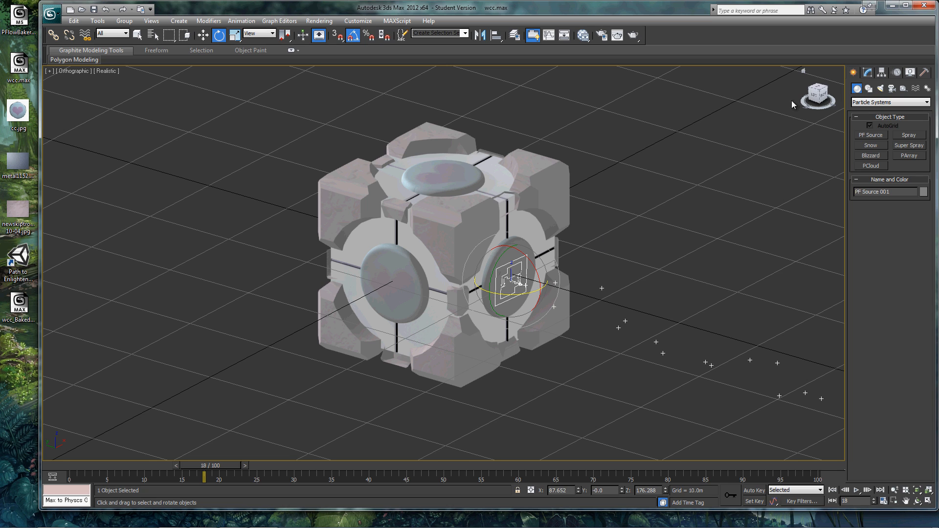
Open Particle View for the PF Source and select the Birth operator for editing
left_click(868, 72)
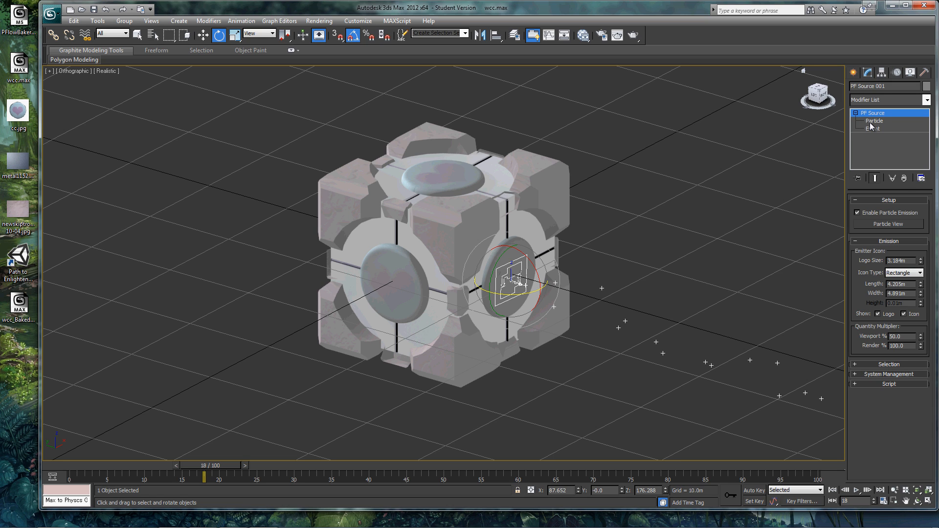
left_click(872, 122)
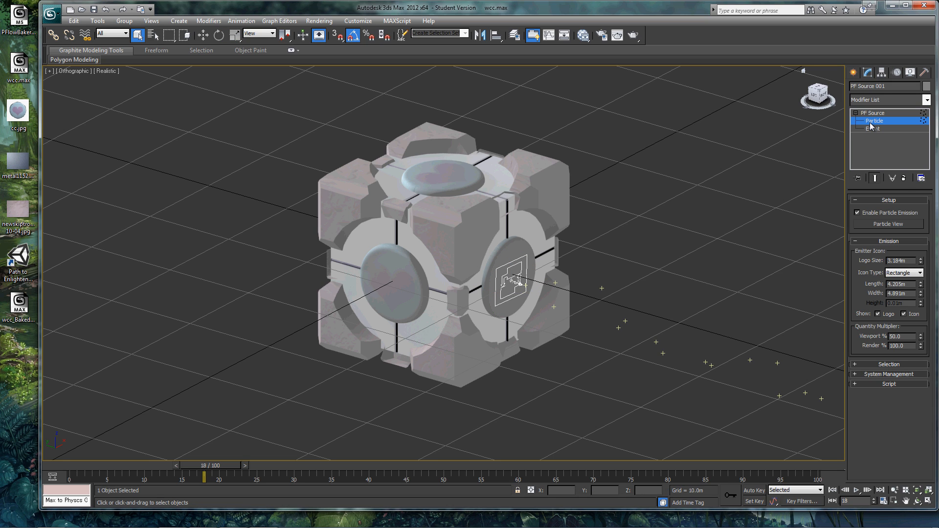
left_click(876, 224)
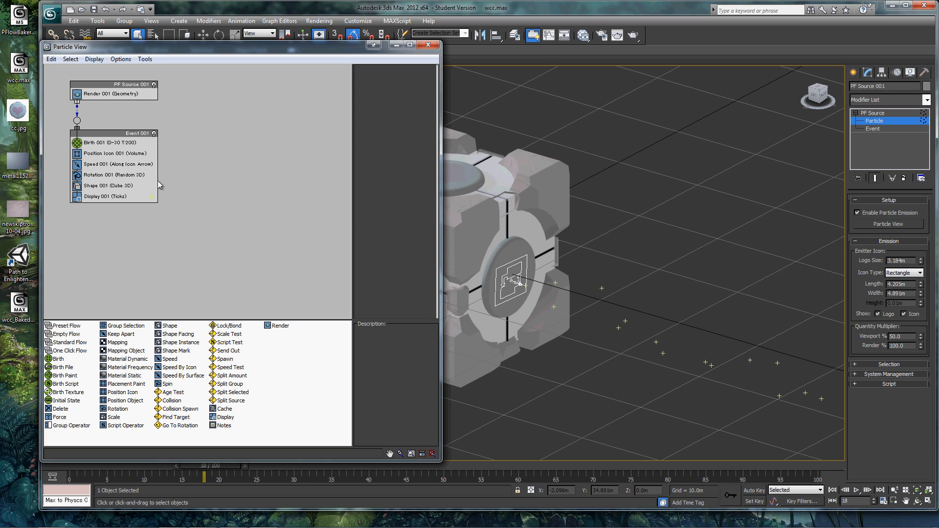
left_click(117, 143)
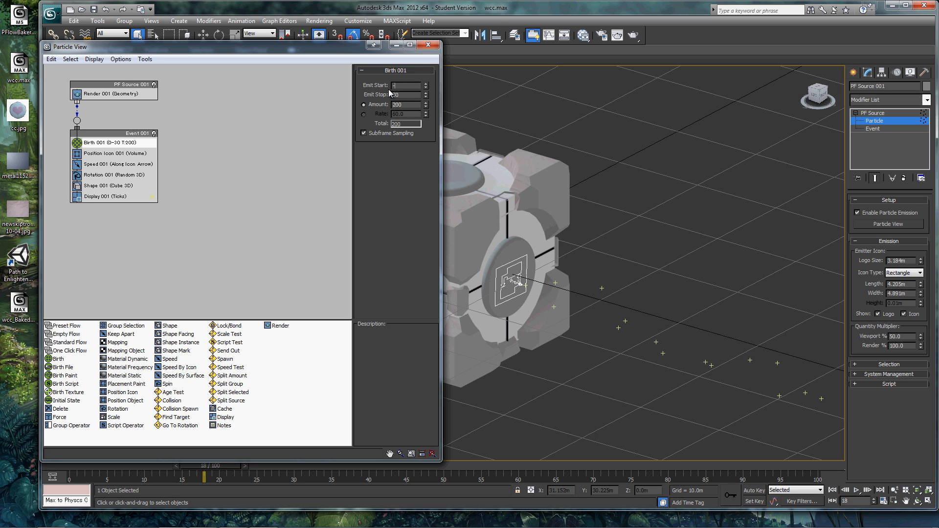
Try an emit start of -40 for the Birth operator and return to frame 0 to check it
type("-40")
key("Return")
left_click_drag(225, 466, 87, 469)
key("q")
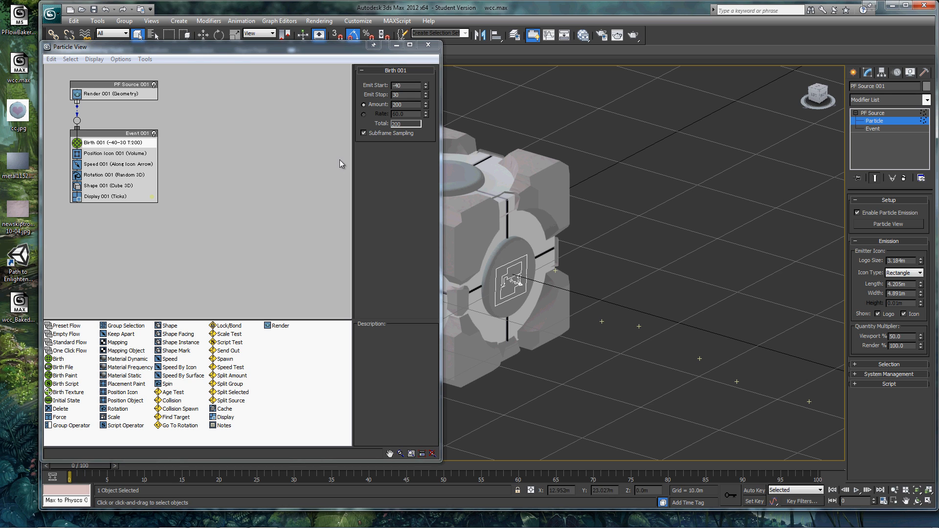
Set the Birth operator to emit start 0, emit stop 100 and amount 100
left_click(398, 86)
type("0")
key("Return")
key("Return")
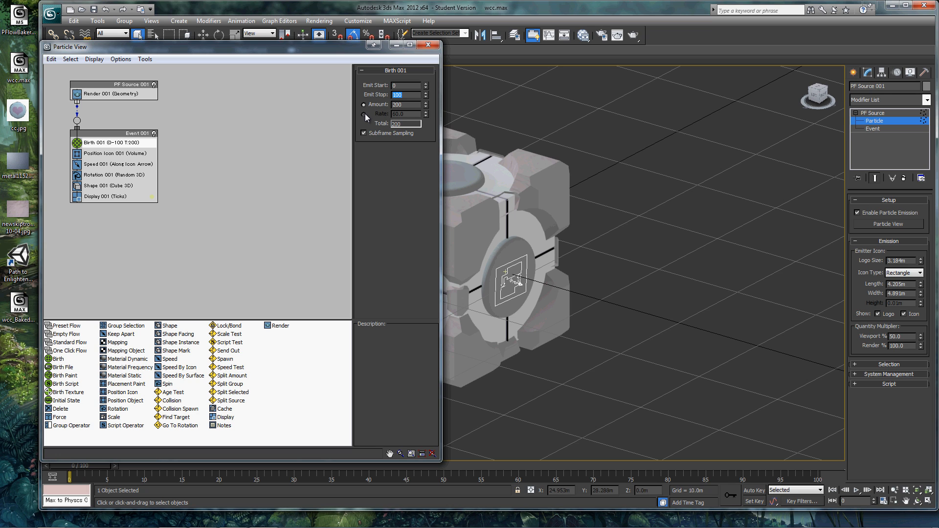
double_click(392, 104)
type("100")
key("Return")
Set the Display operator's type to Geometry
left_click(112, 196)
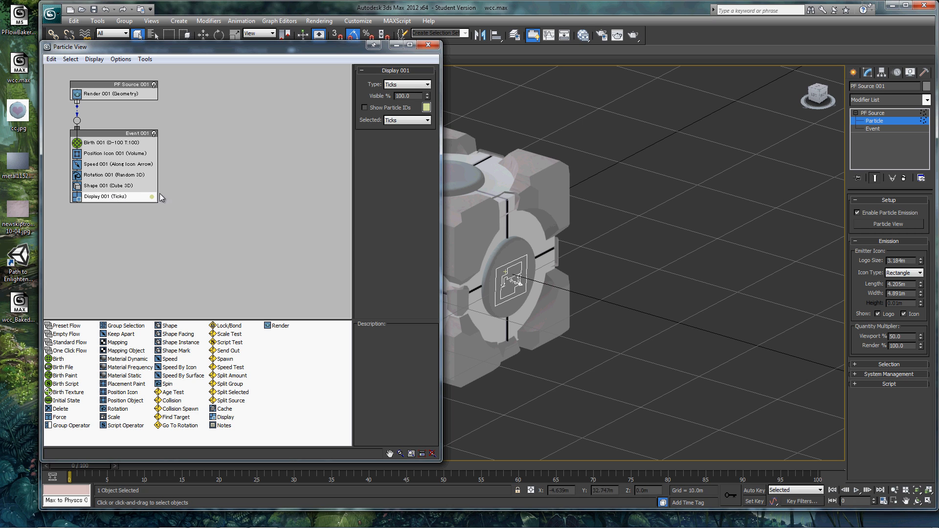
left_click(412, 86)
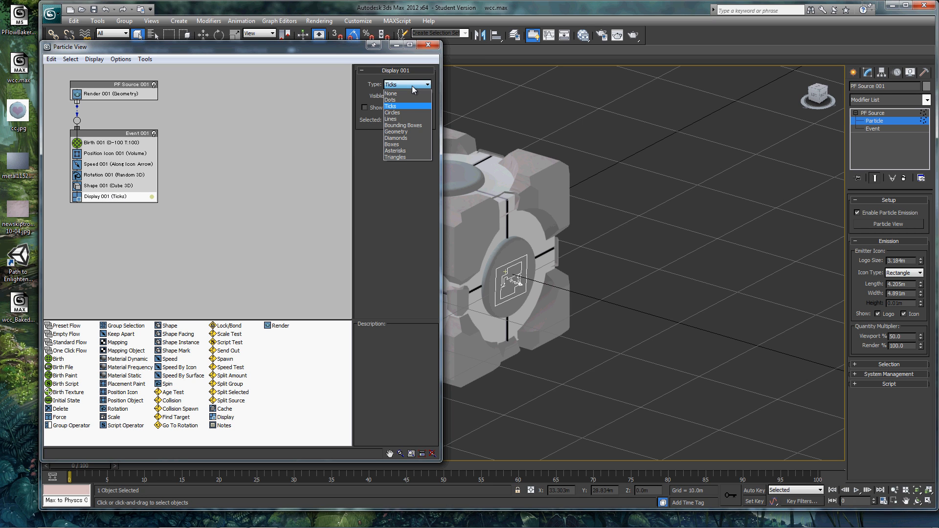
left_click(401, 131)
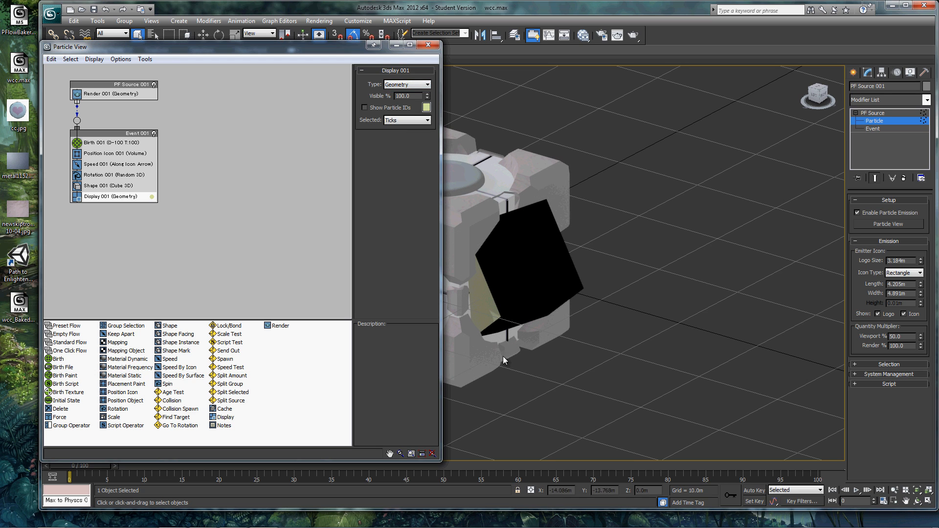
Set the Shape operator to the 3D Heart with a size of 6 m and preview the animation
left_click(118, 187)
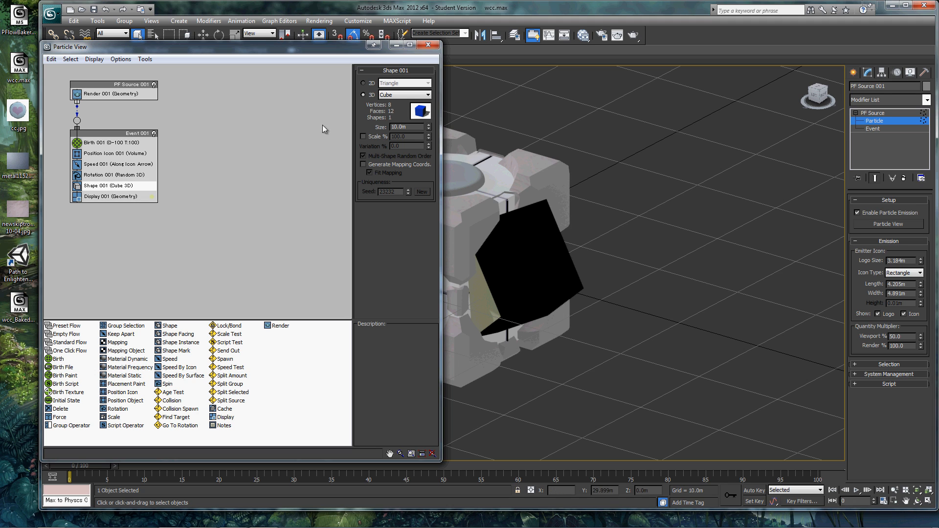
left_click(405, 96)
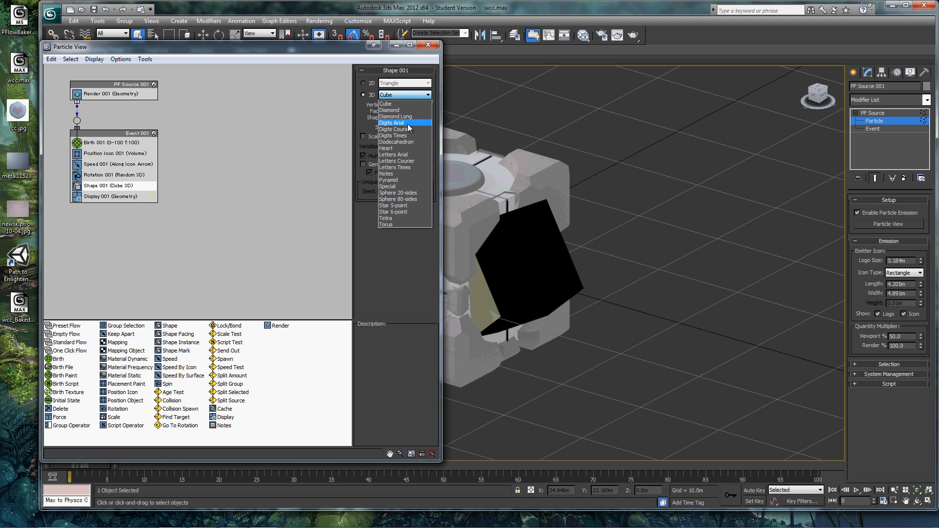
left_click(409, 148)
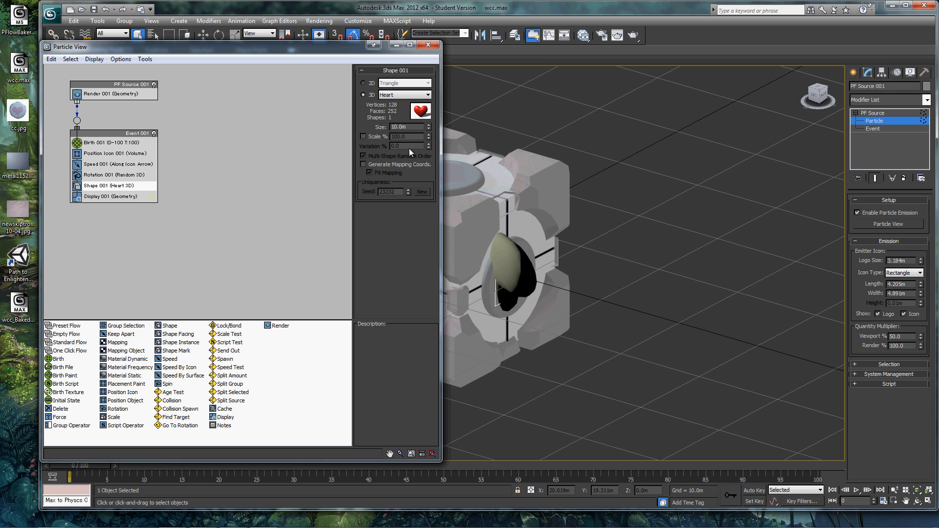
double_click(409, 128)
type("6")
key("Return")
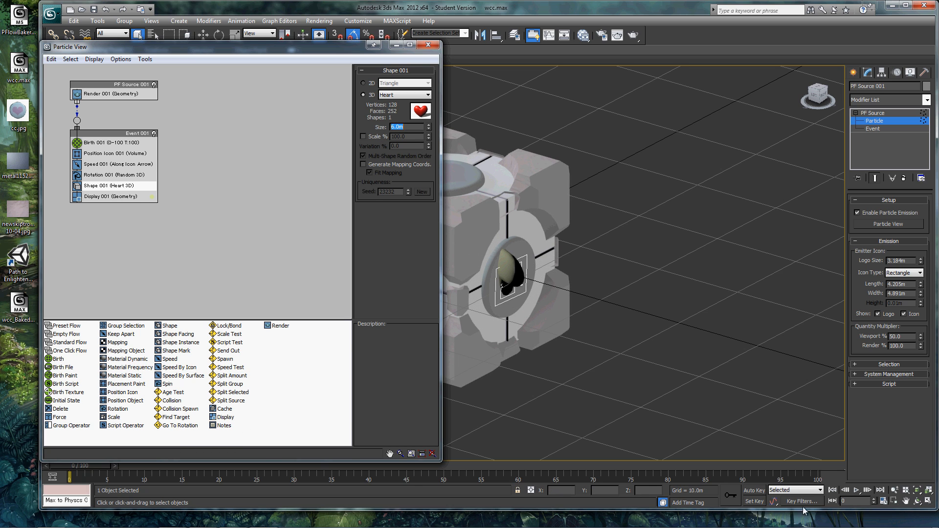
left_click(857, 491)
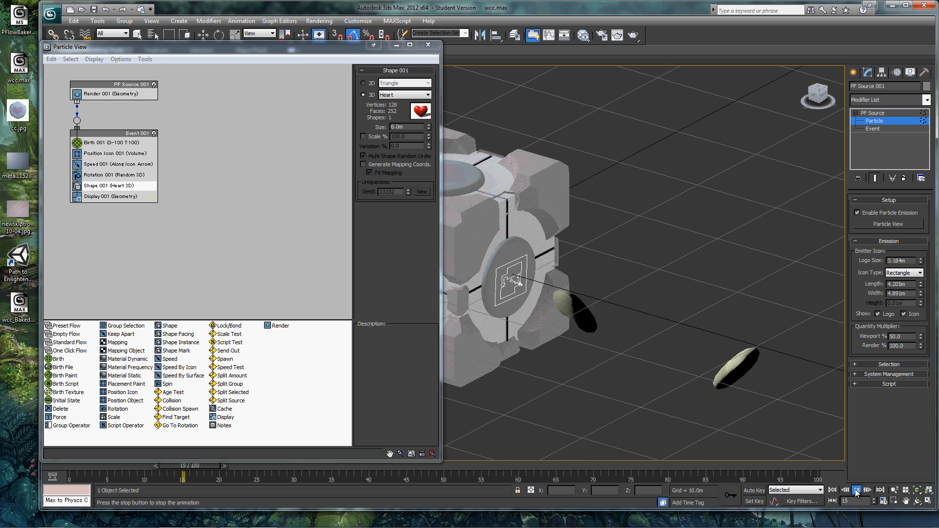
left_click(856, 491)
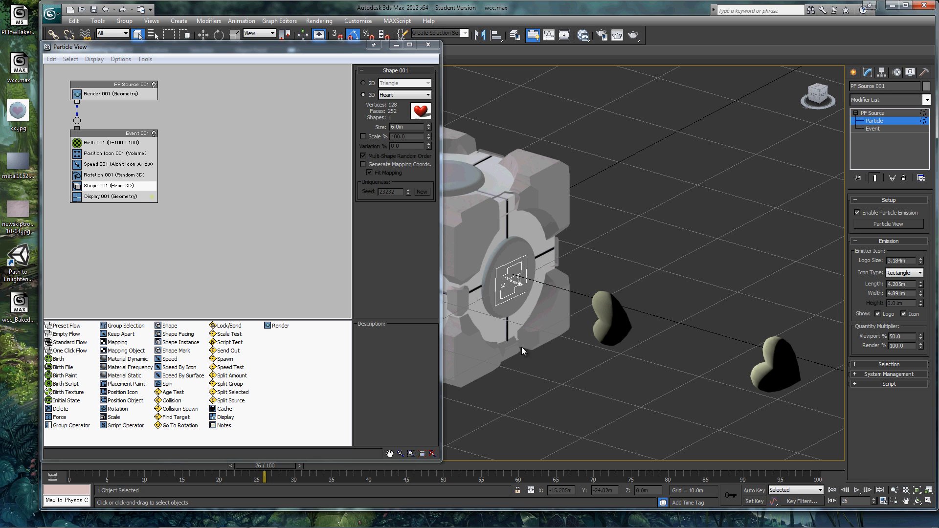
Try a particle speed of 50 m in the Speed operator, raise it to 100 m, and play the animation
left_click(131, 166)
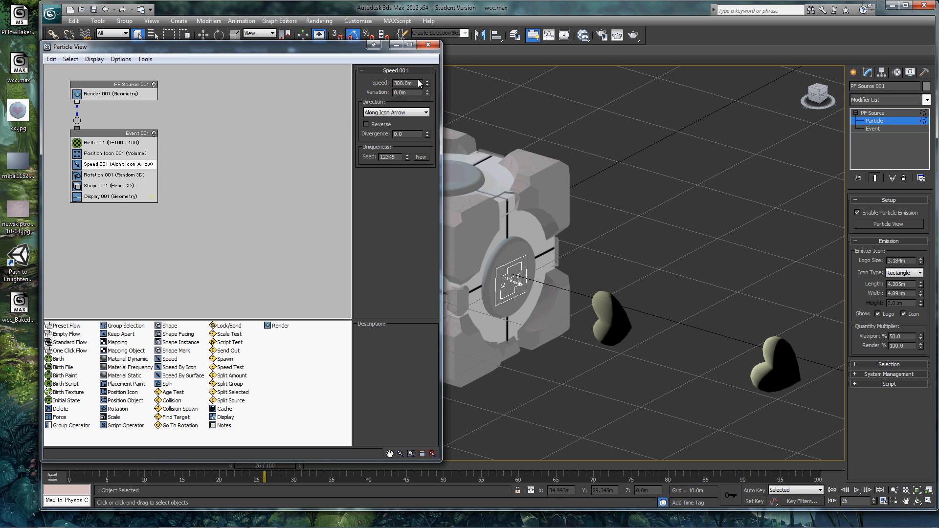
left_click_drag(413, 83, 364, 85)
type("50")
key("Return")
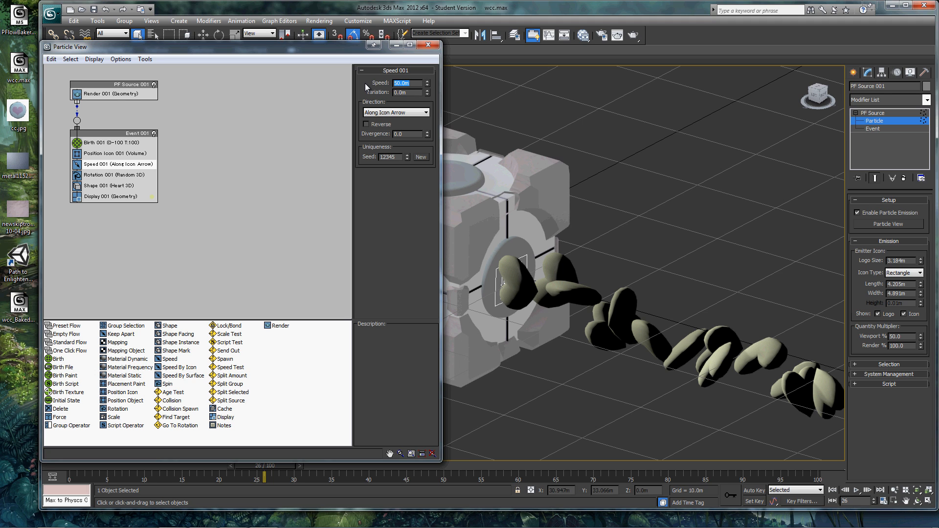
type("100")
key("Return")
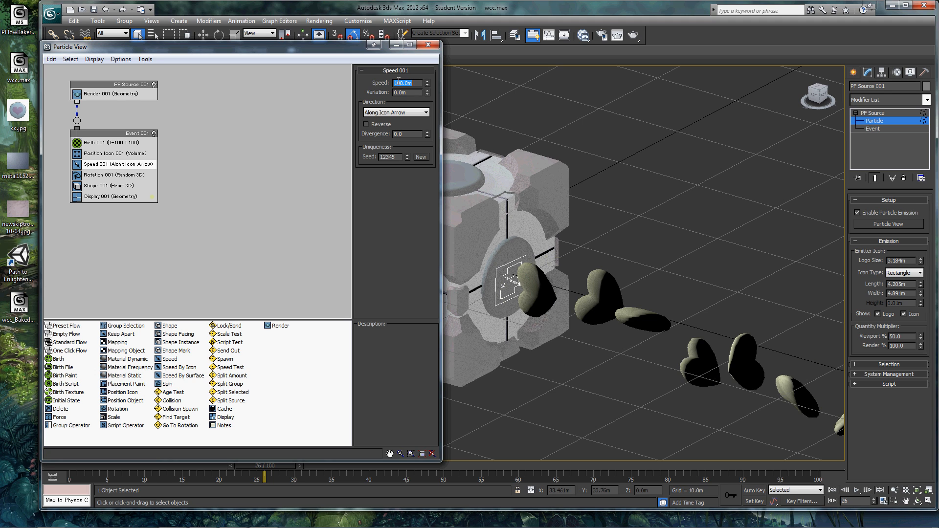
left_click(859, 493)
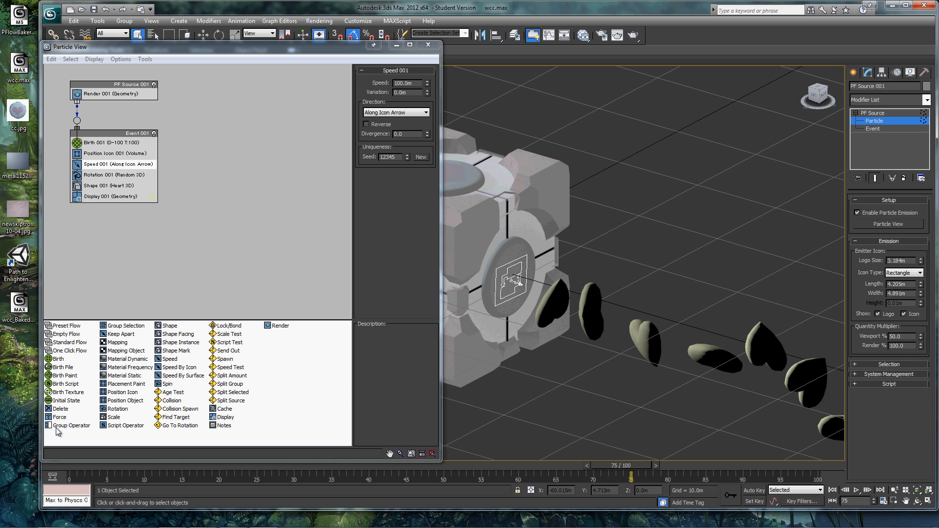
Add a Delete operator above Display in the event and make it remove particles by age with a life span of 75
left_click_drag(60, 409, 103, 197)
left_click(104, 196)
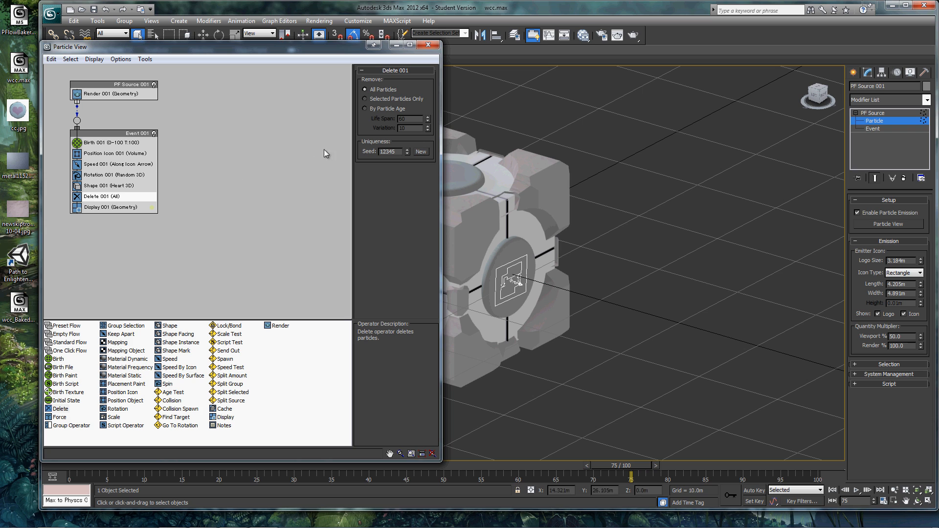
left_click(378, 108)
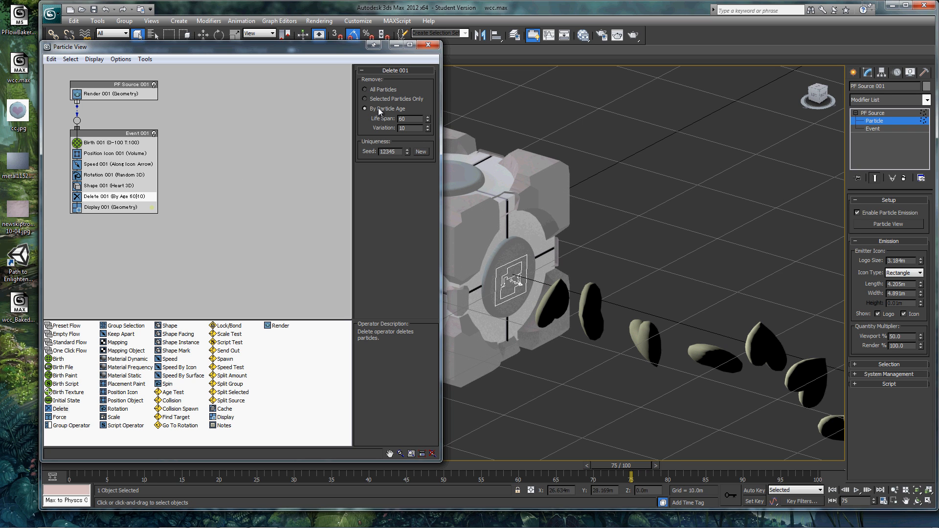
left_click_drag(408, 120, 387, 119)
type("75")
key("Return")
Read the descriptions of the Material Static and Material Dynamic operators, and close Particle View
left_click(126, 376)
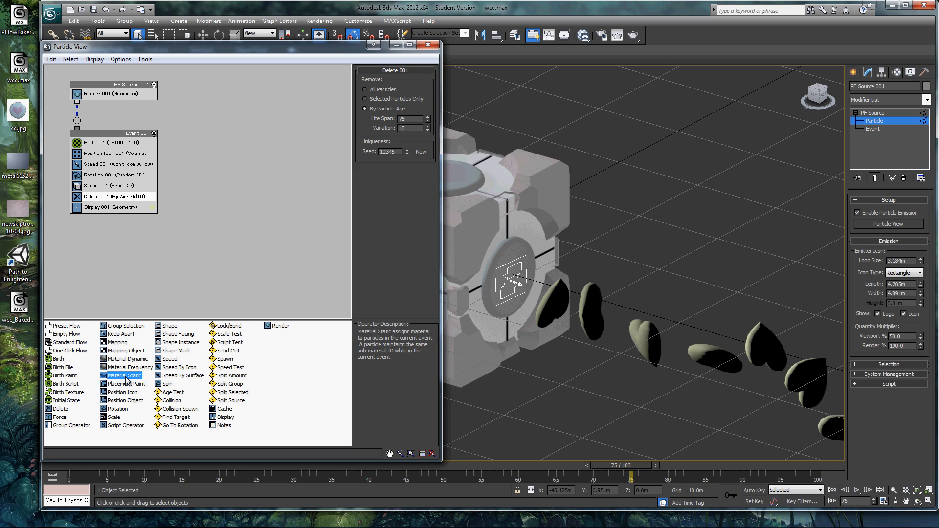
left_click(132, 360)
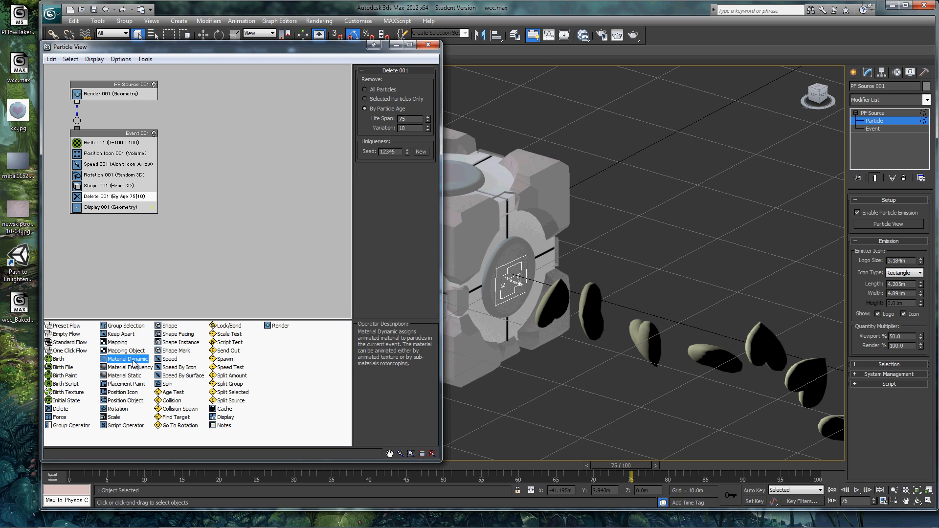
left_click(428, 45)
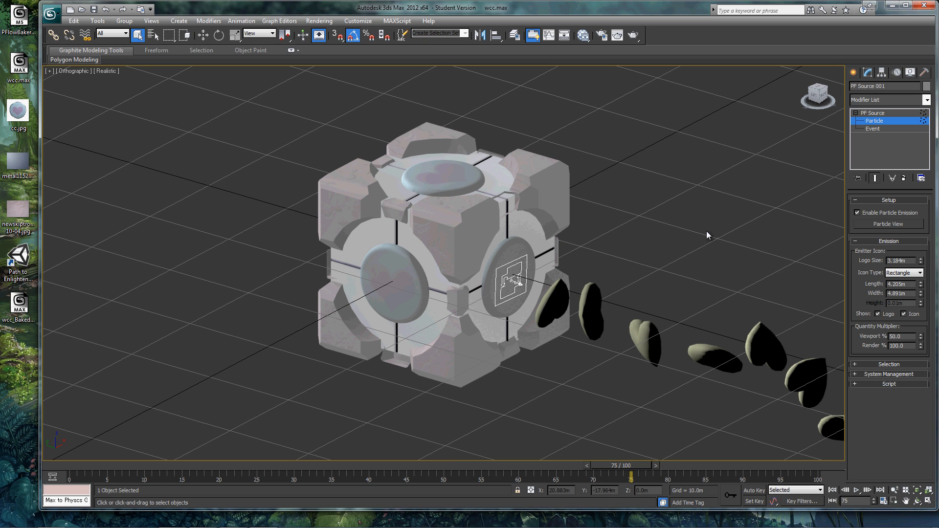
Create a Wind space warp on the ground below the stream of hearts, with an icon size of about 5.2 m
left_click(854, 72)
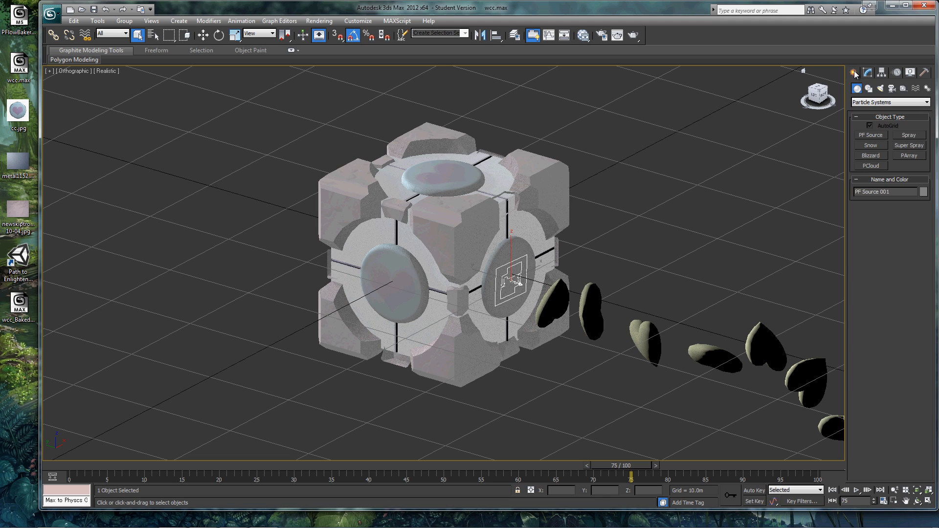
left_click(915, 89)
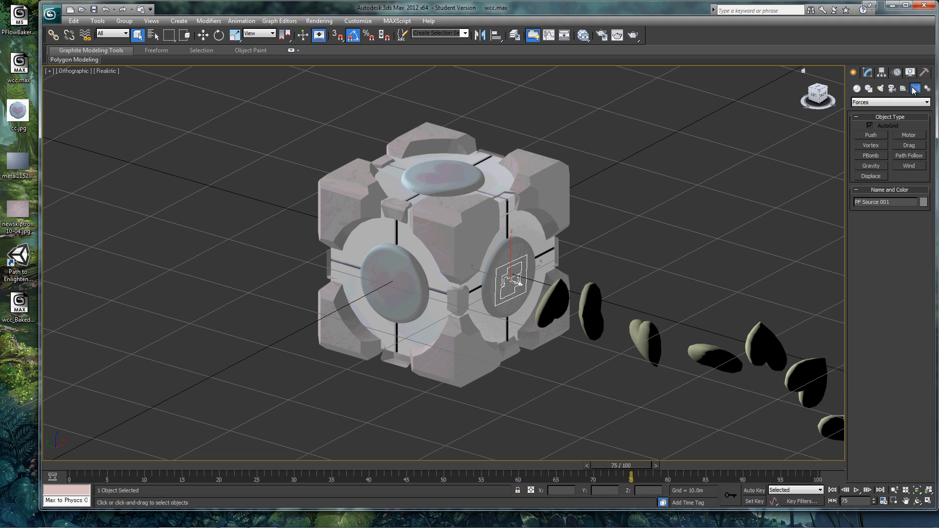
left_click(910, 166)
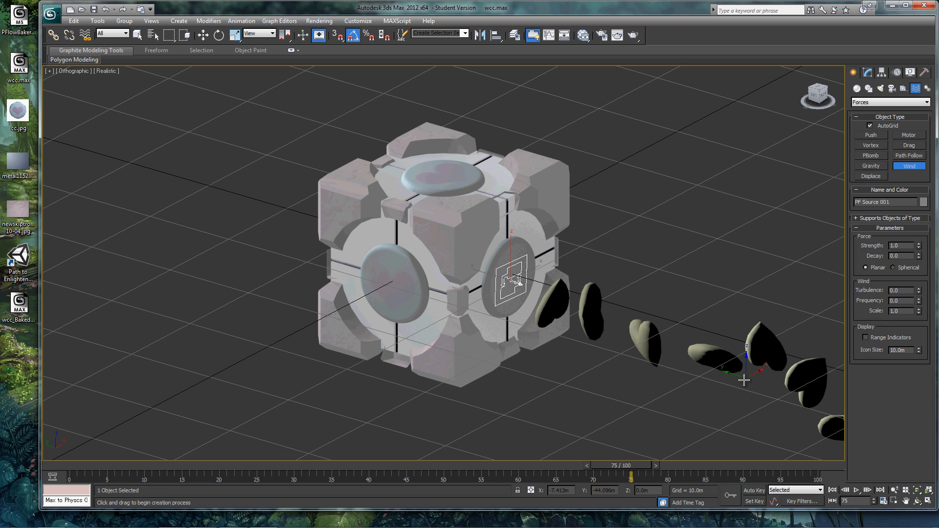
left_click(671, 428)
left_click_drag(682, 424, 728, 395)
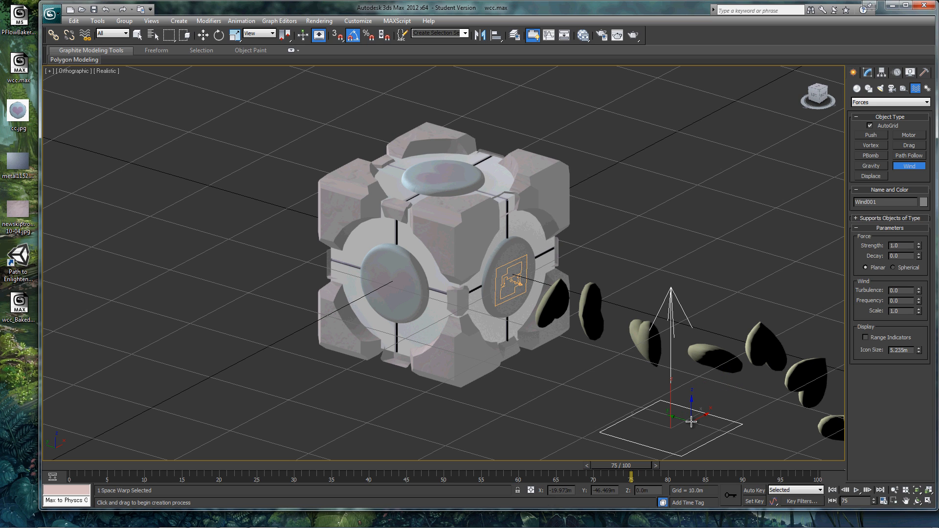
Play the animation to check the heart stream, and open Particle View for PF Source 001
left_click(856, 490)
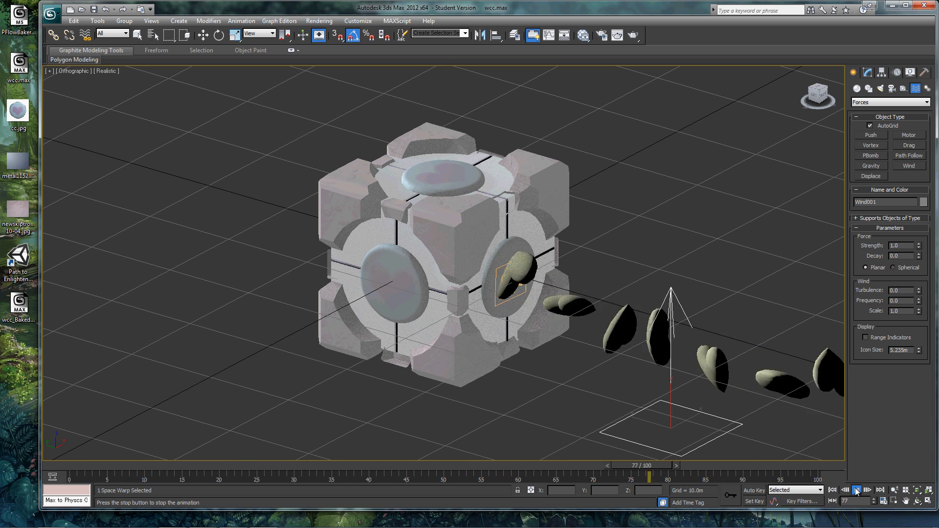
left_click(856, 490)
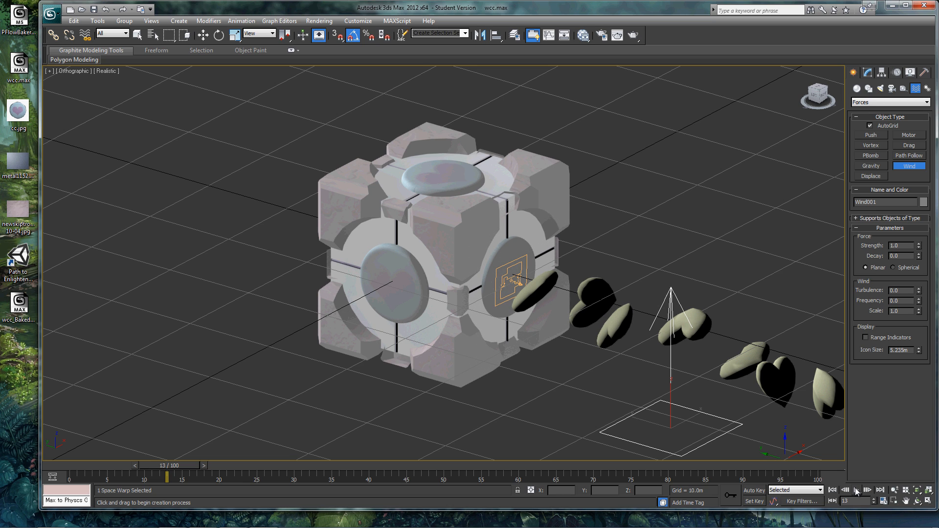
left_click(153, 36)
left_click(138, 239)
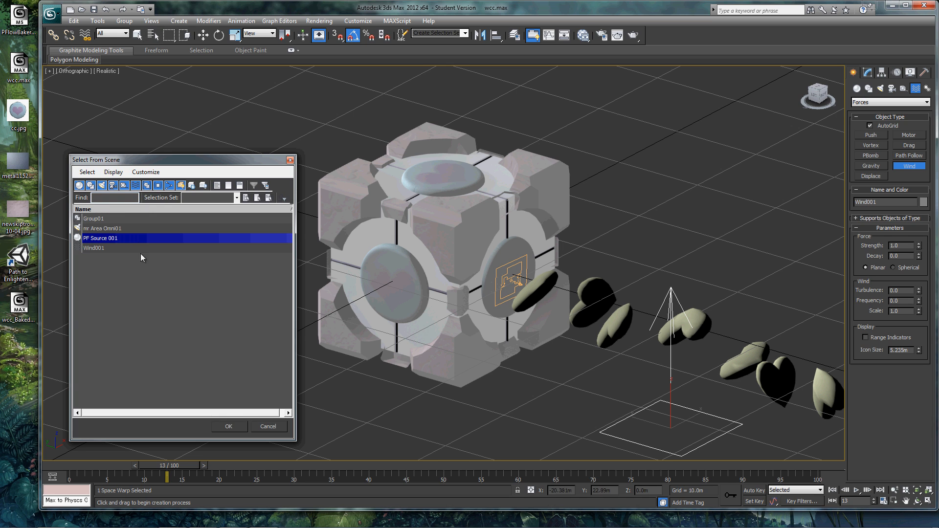
left_click(228, 426)
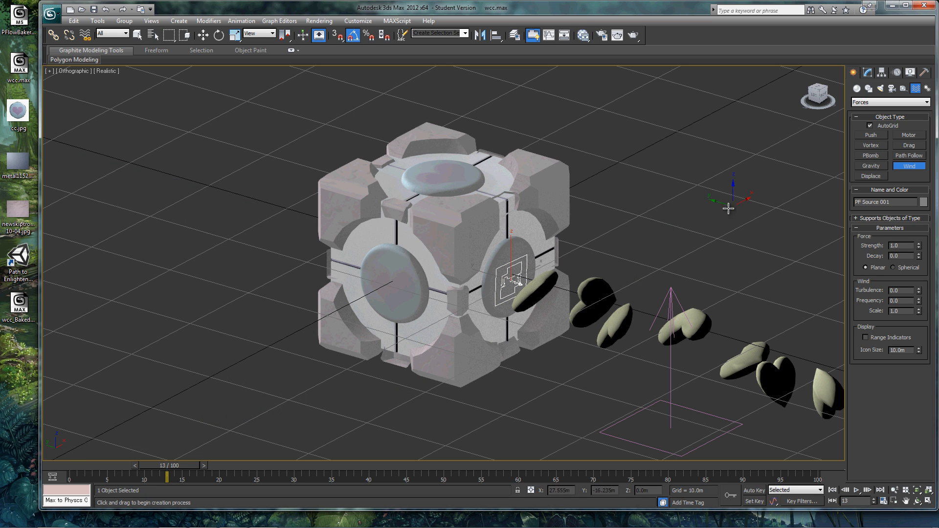
left_click(867, 73)
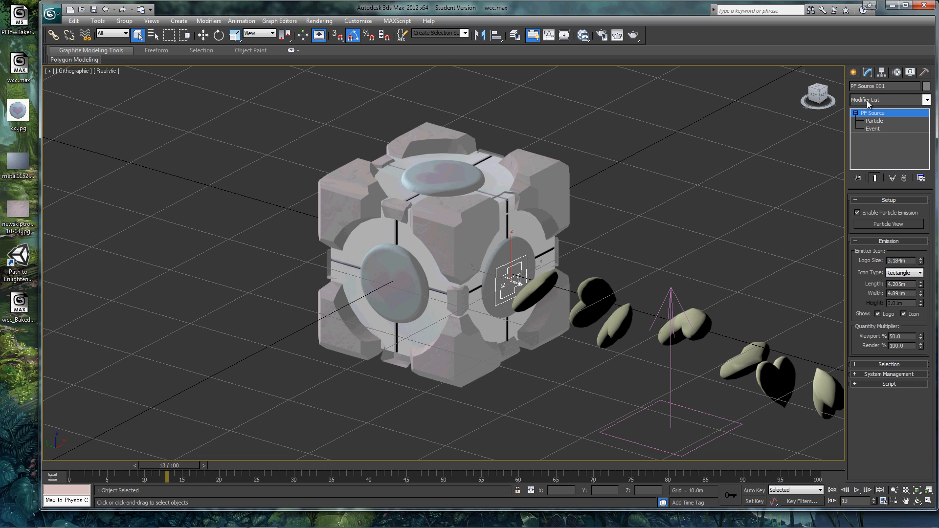
left_click(874, 121)
left_click(875, 225)
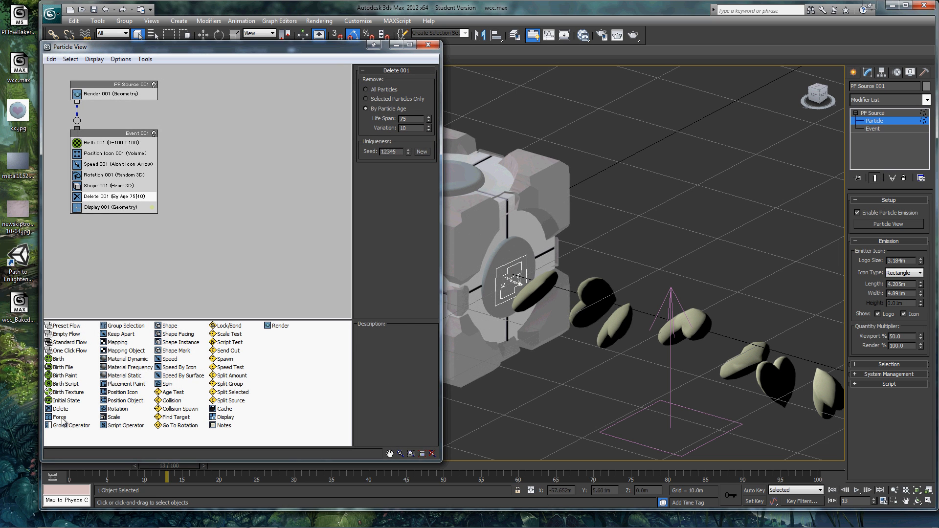
Add a Force operator between Rotation and Shape in the event and assign the Wind001 space warp to it
left_click(61, 418)
left_click_drag(61, 418, 113, 186)
left_click(112, 186)
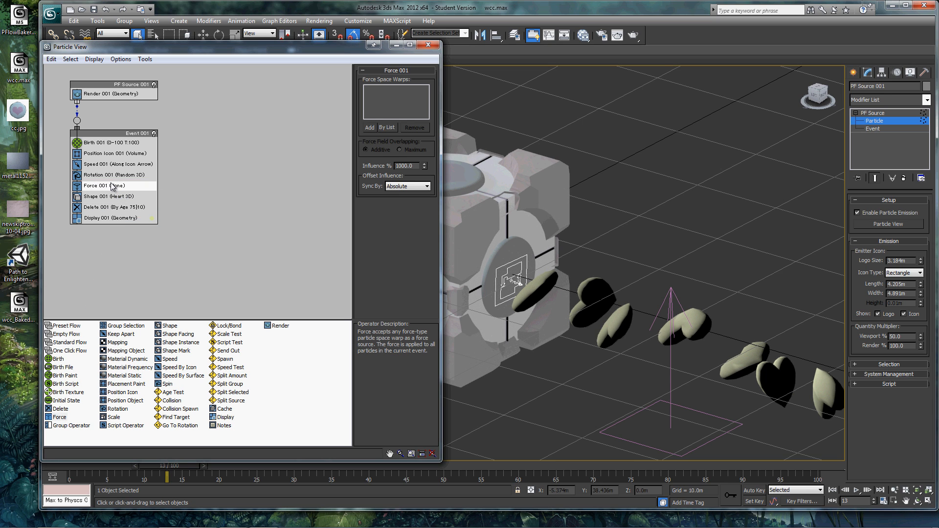
left_click(395, 126)
left_click(92, 218)
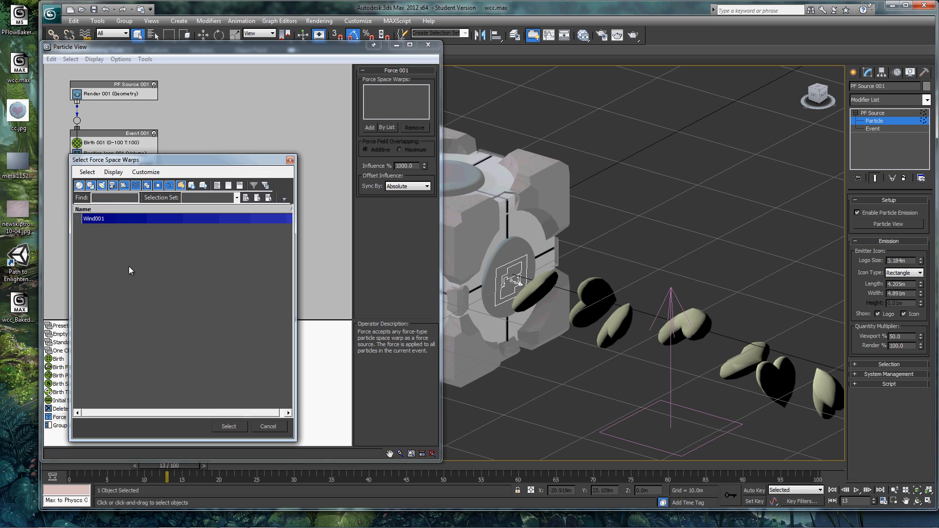
left_click(229, 426)
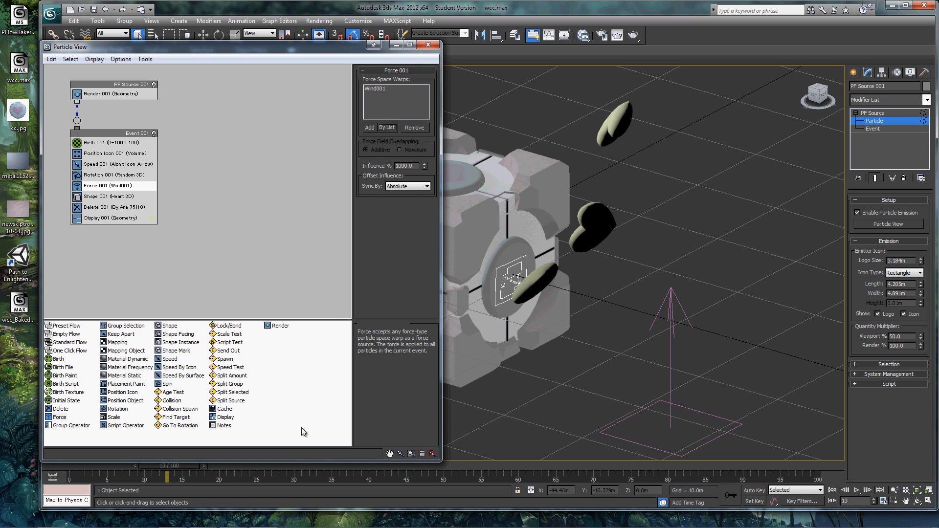
Play the animation to check how the wind affects the hearts, and close Particle View
scroll(491, 427, "down", 2)
scroll(490, 427, "down", 1)
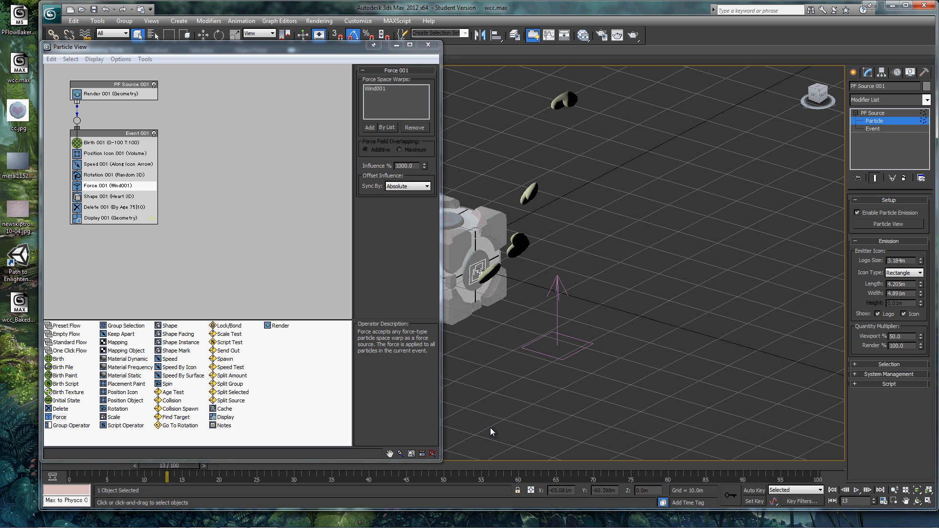
scroll(498, 420, "down", 1)
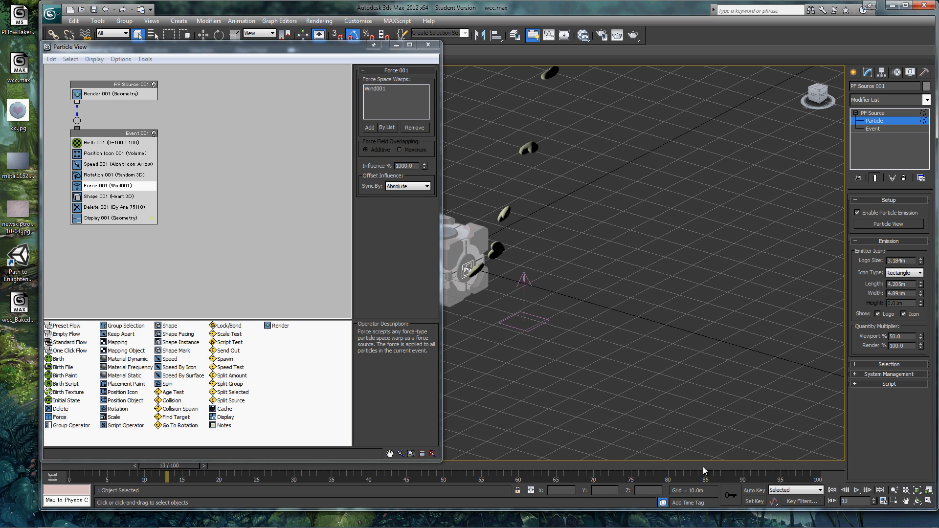
left_click(857, 491)
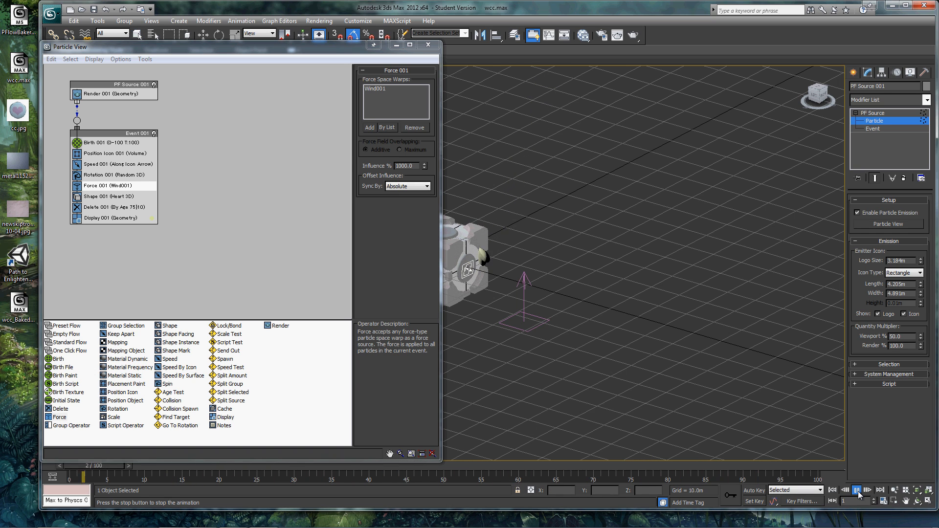
left_click(857, 490)
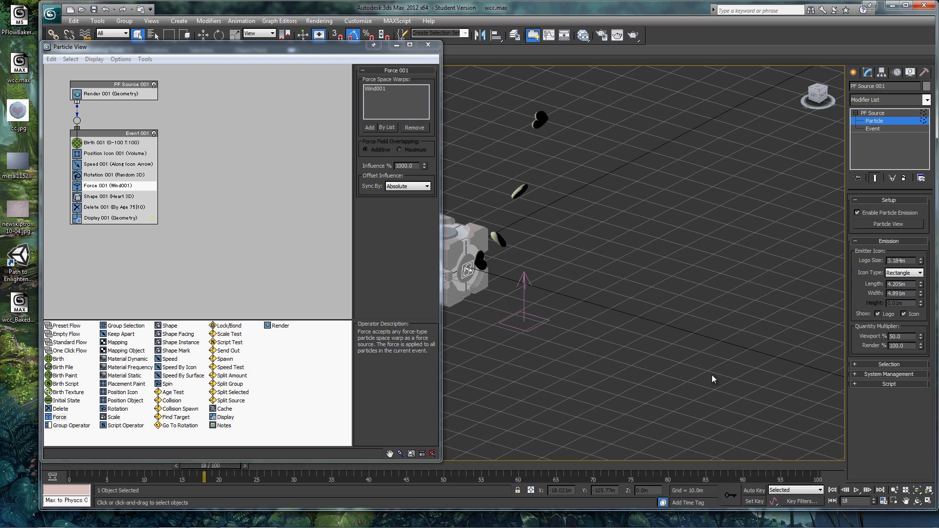
left_click(429, 45)
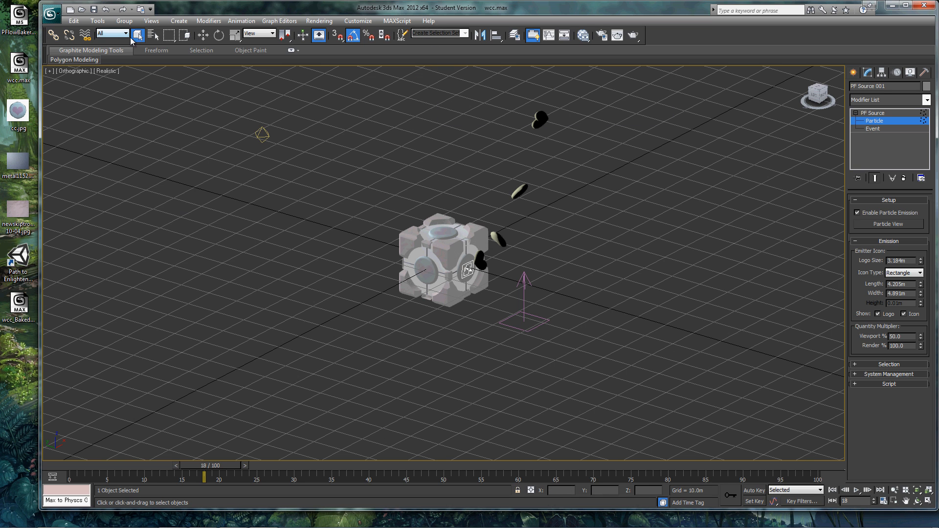
Set the strength of Wind001 to 0.5 and play the animation
left_click(153, 34)
left_click(137, 248)
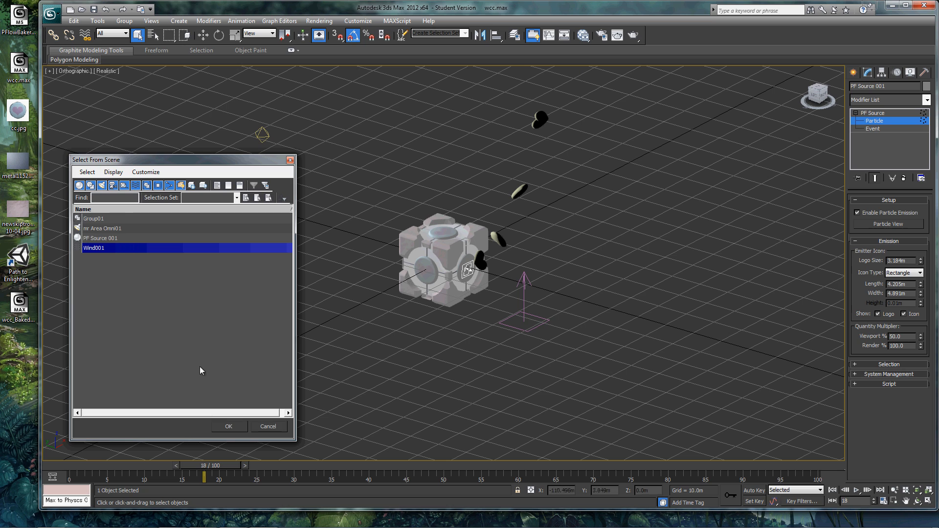
left_click(228, 426)
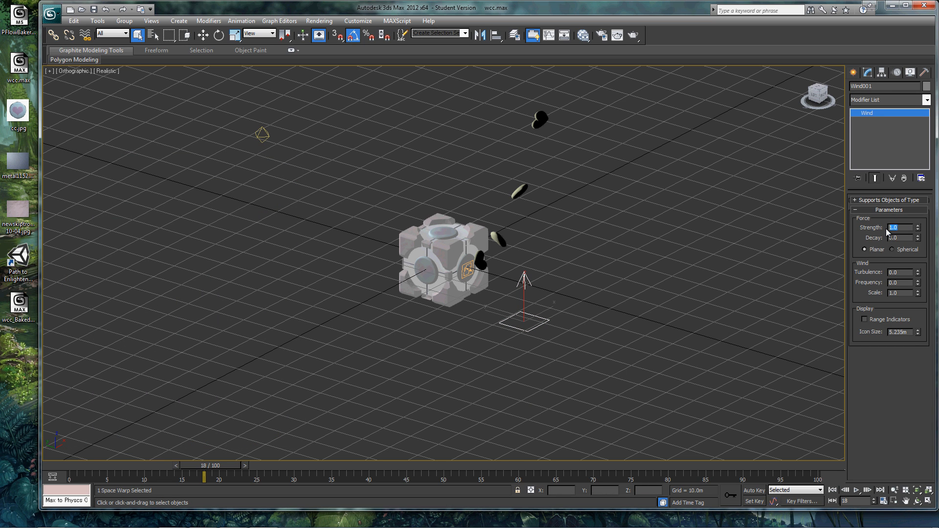
left_click(888, 228)
type("0.5")
key("Return")
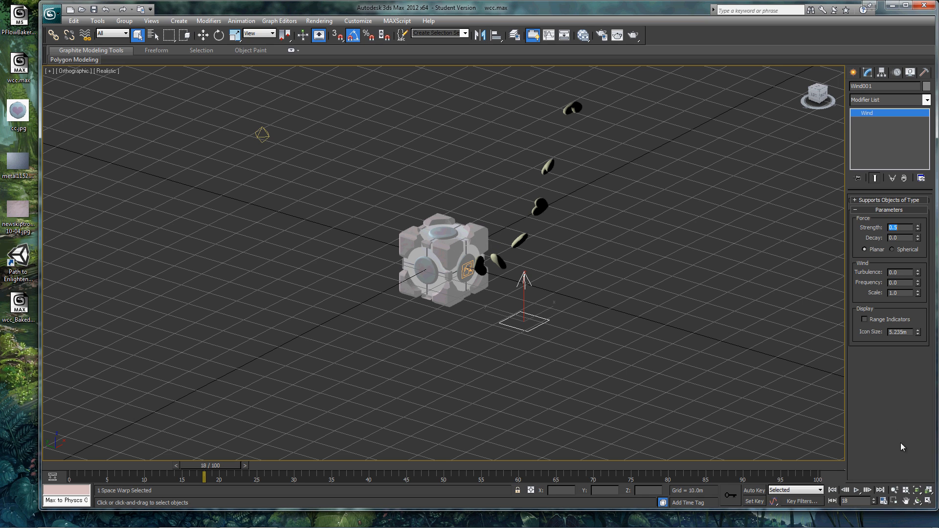
left_click(857, 491)
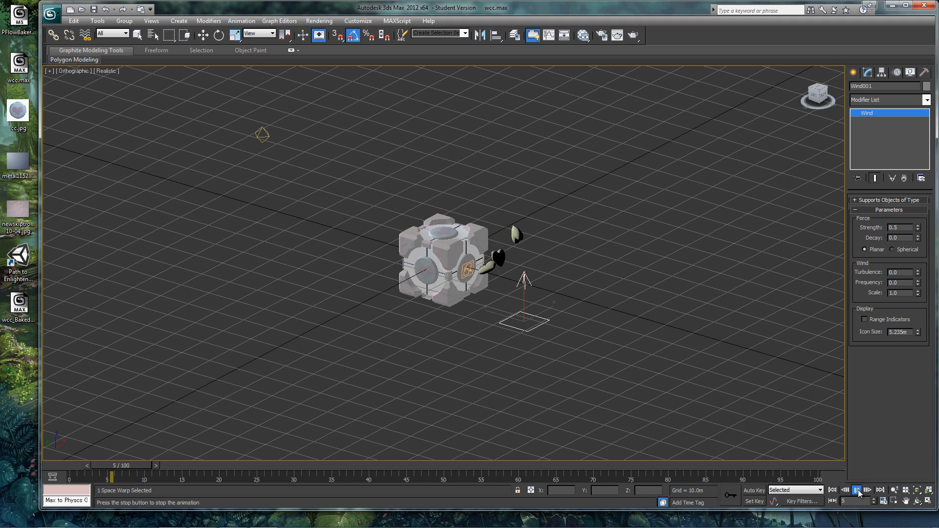
left_click(857, 490)
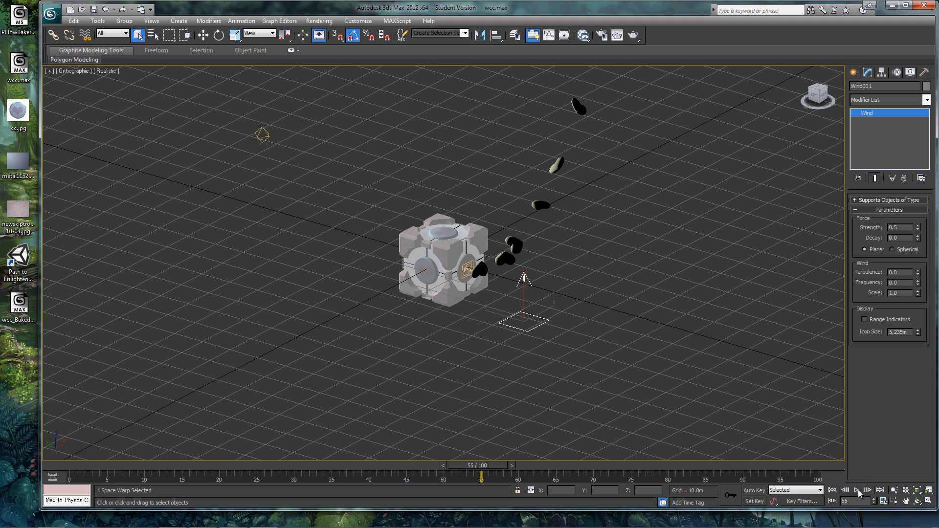
Switch the wind's force type to Spherical and play the animation
left_click(891, 249)
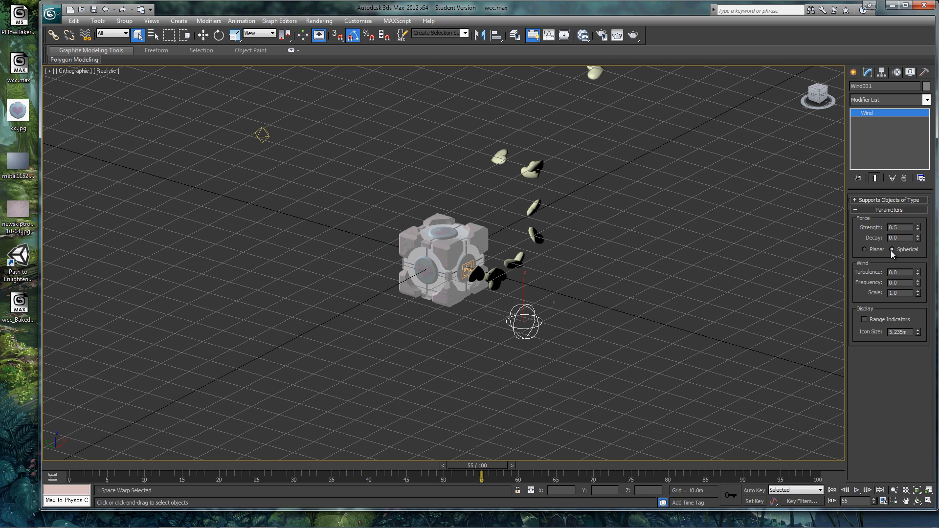
left_click(856, 490)
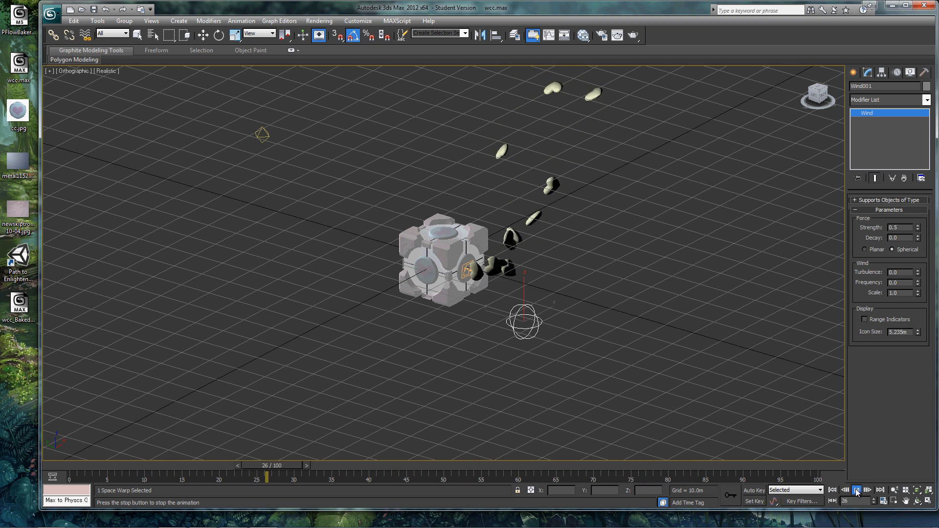
left_click(857, 490)
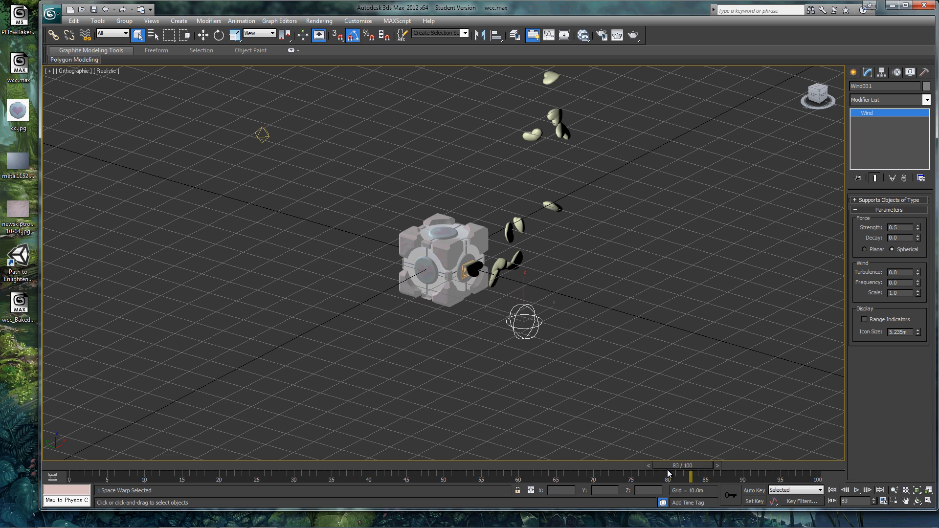
Return to frame 1 and move PF Source 001 along the Y axis into the companion cube, to about Y -3.1 m
left_click_drag(676, 468, 78, 471)
key("q")
left_click(362, 341)
scroll(363, 341, "up", 8)
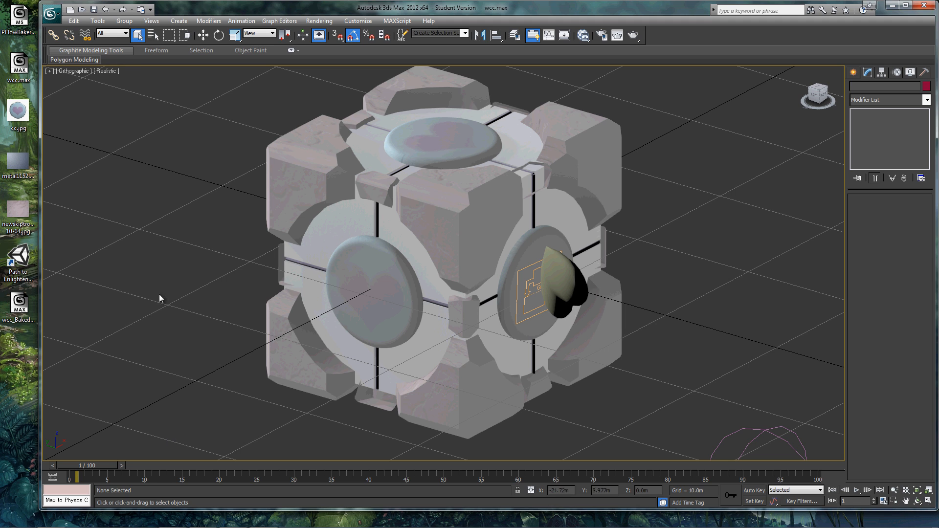
left_click(153, 34)
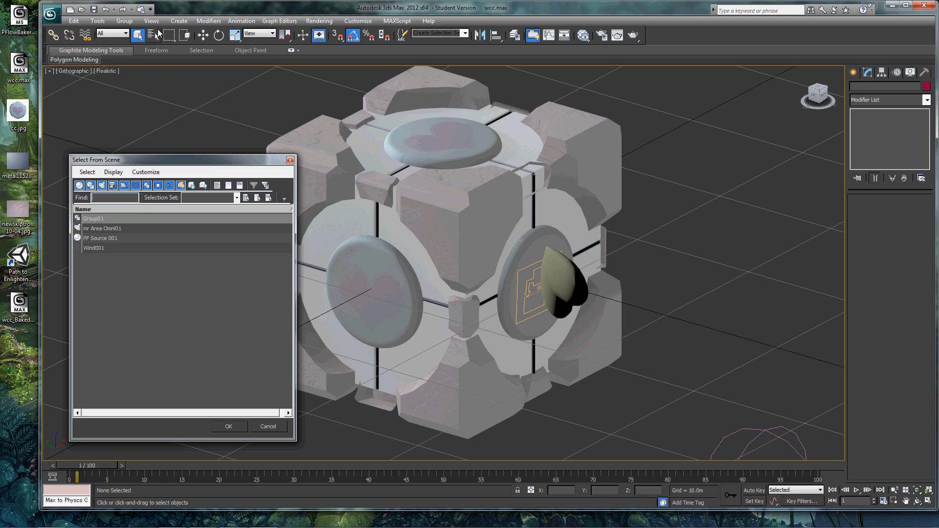
left_click(108, 240)
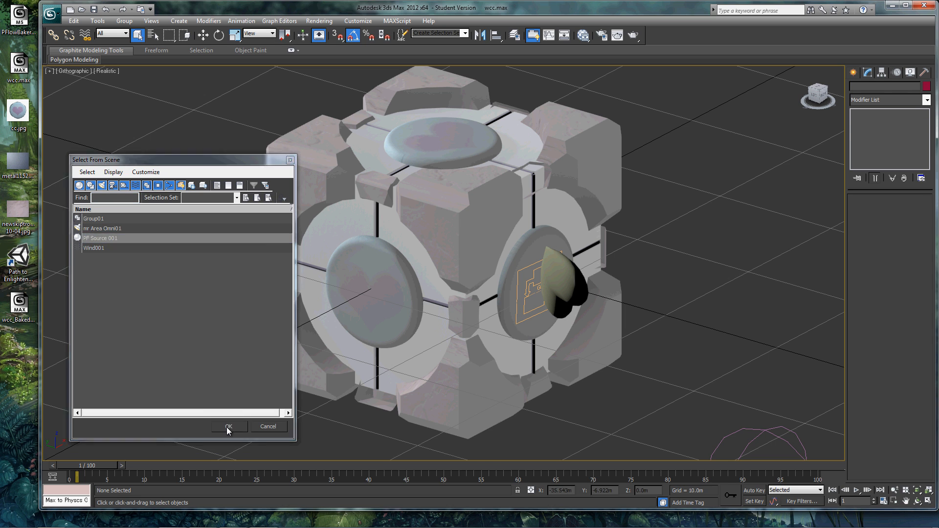
left_click(228, 426)
right_click(541, 287)
left_click(551, 295)
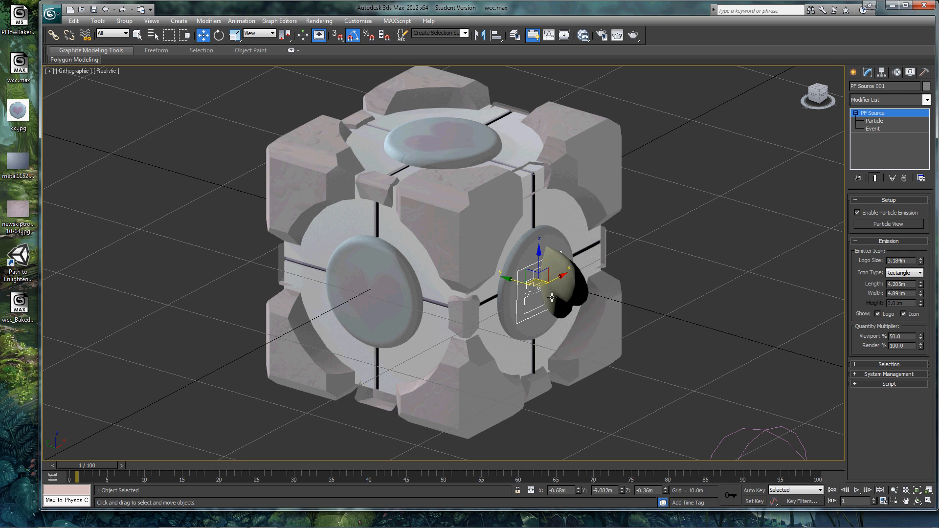
left_click_drag(507, 278, 441, 275)
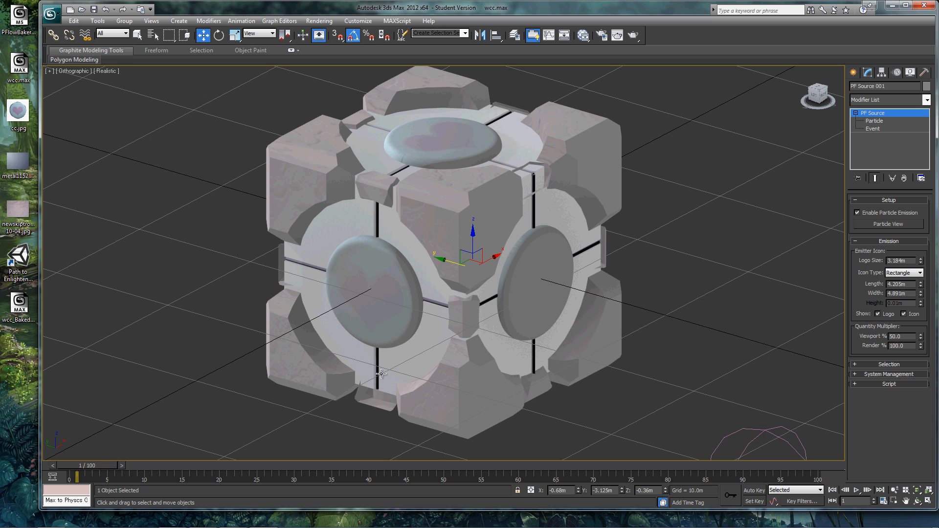
Clear the selection and play the animation to check the hearts leaving the cube from the moved emitter
left_click(278, 418)
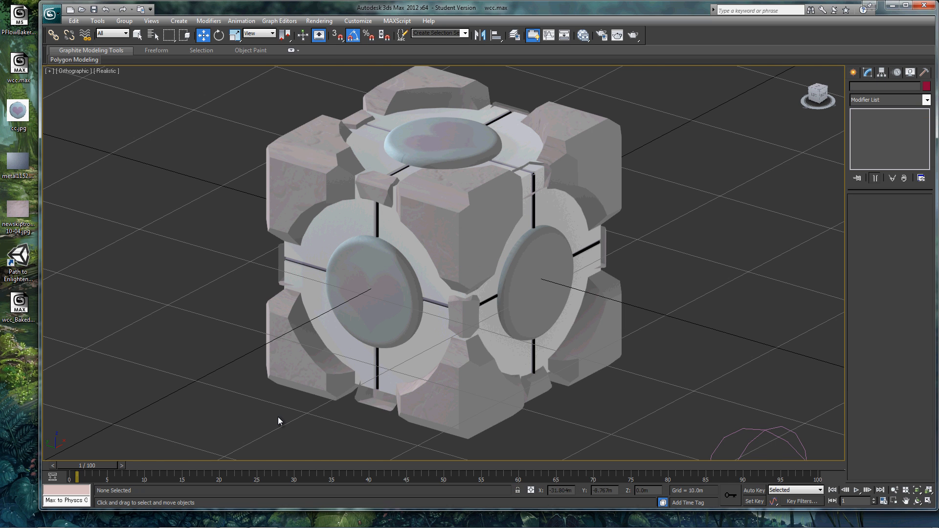
scroll(277, 417, "down", 6)
left_click(857, 490)
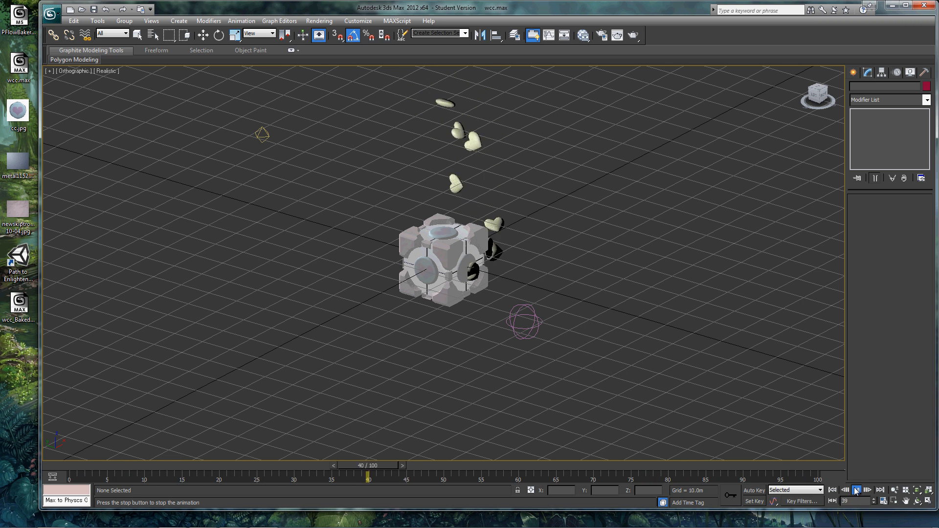
left_click(201, 41)
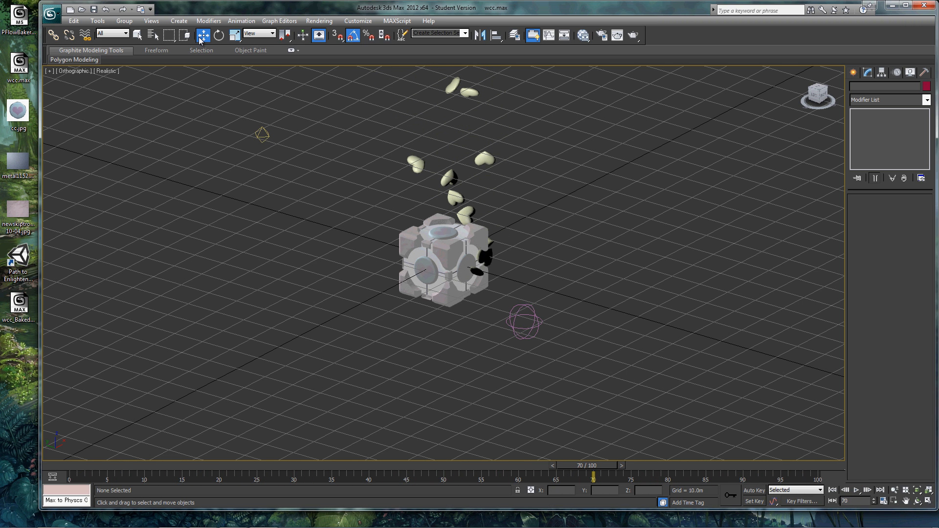
Try a strength of 0.2 for Wind001, raise it to 0.3, and play the animation
left_click(154, 35)
left_click(110, 248)
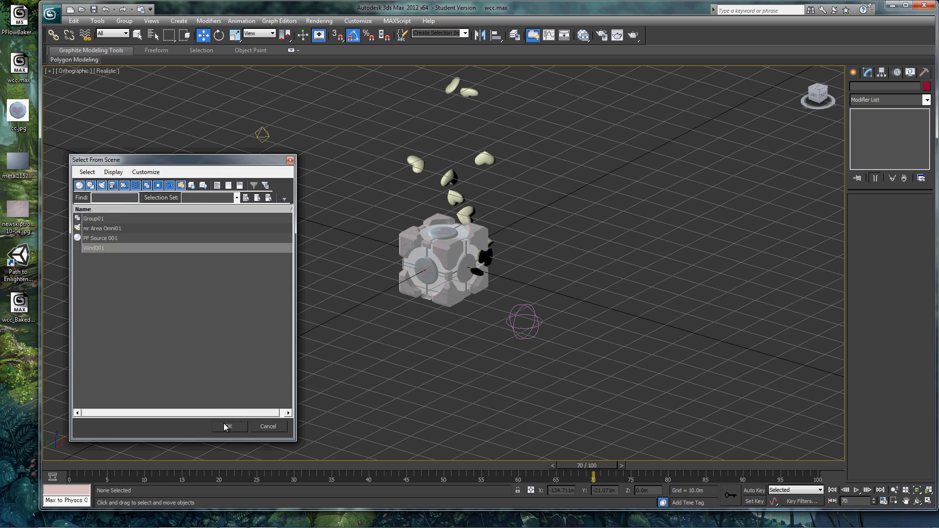
left_click(229, 426)
left_click_drag(900, 231, 844, 230)
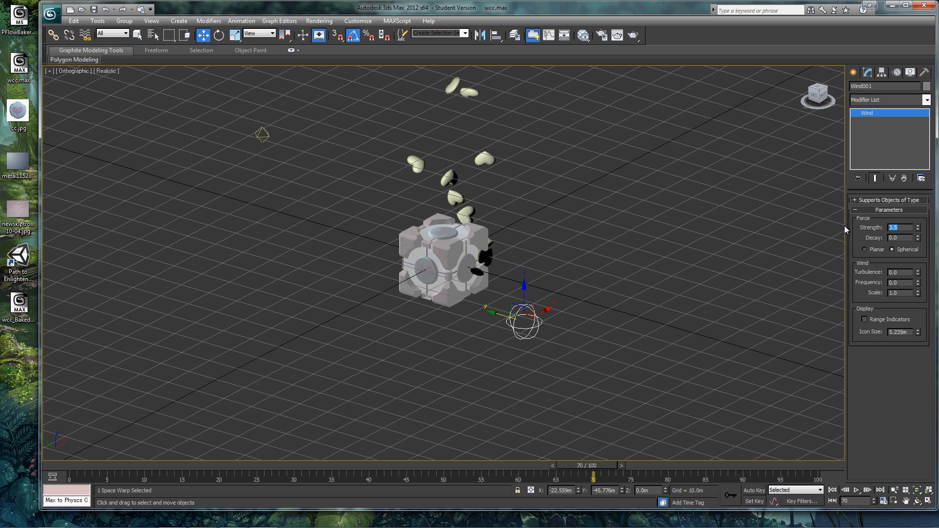
type("0.2")
key("Return")
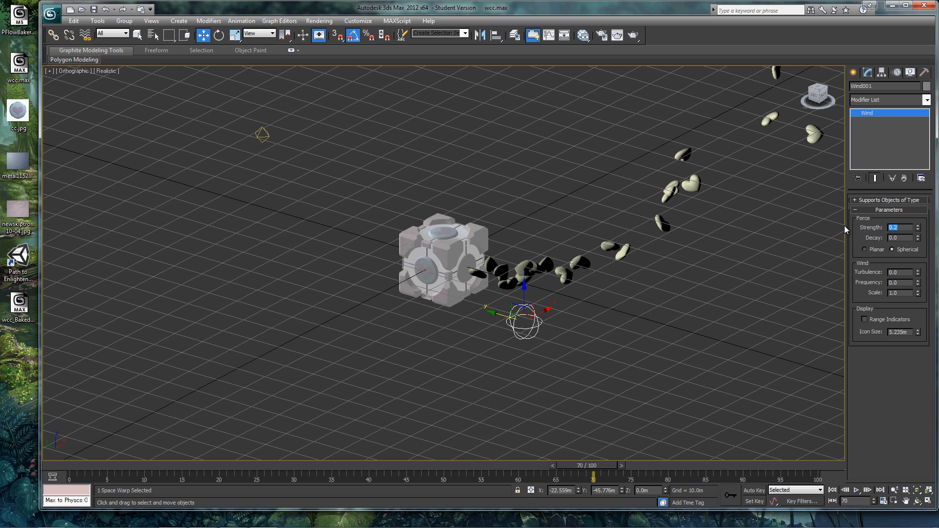
type("0.3")
key("Return")
left_click(856, 490)
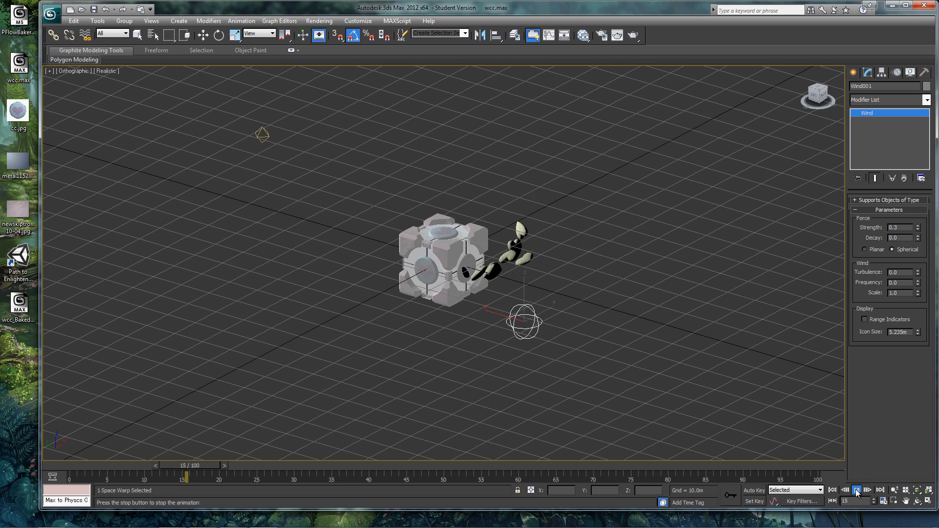
left_click(856, 490)
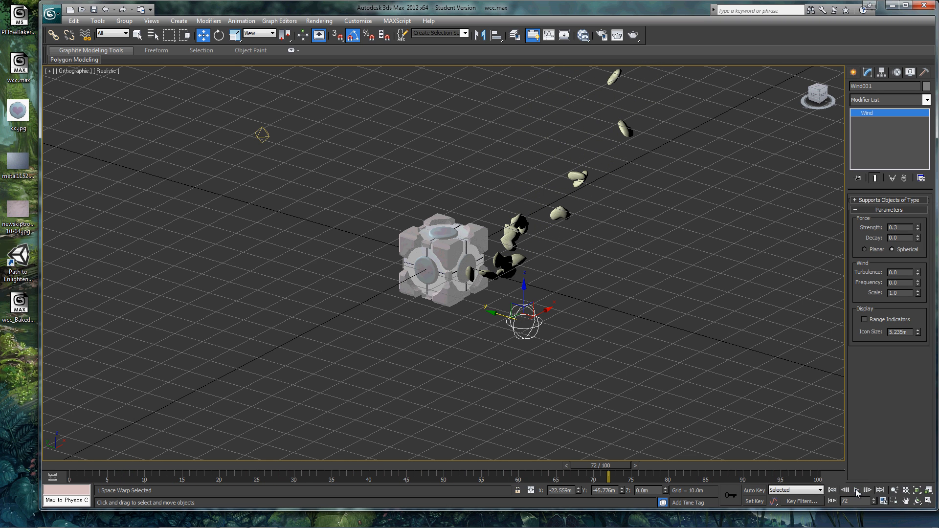
Return to frame 0 and bake PF Source 001 into meshes over the active time segment with the PFlow Baker script
left_click_drag(621, 467, 80, 442)
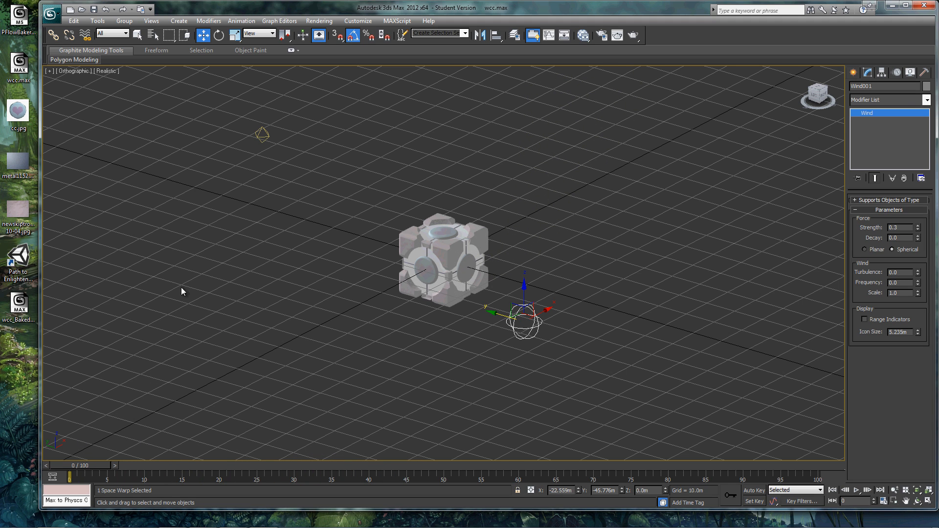
left_click(15, 21)
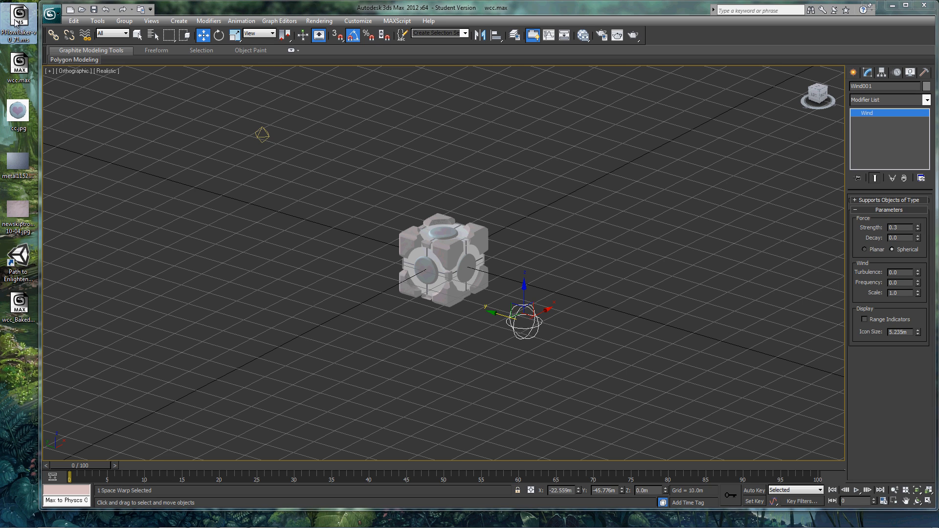
double_click(15, 17)
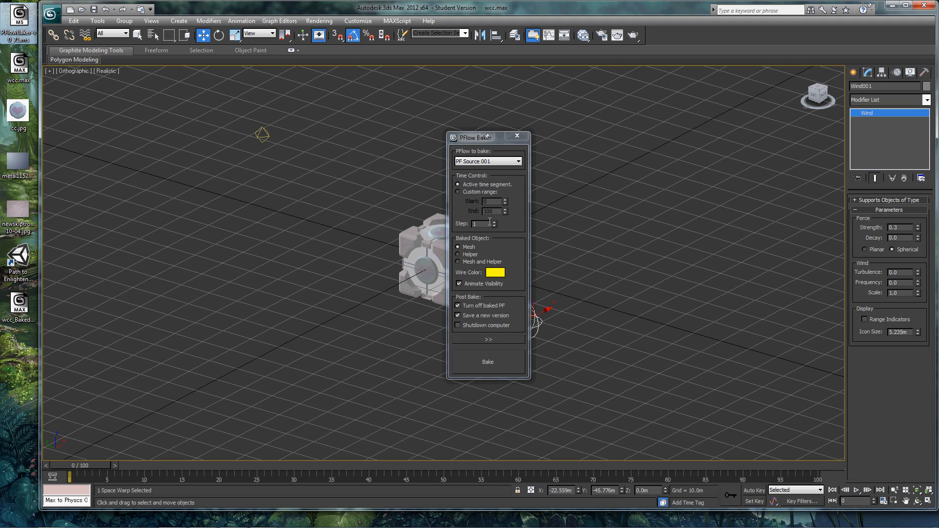
left_click(488, 362)
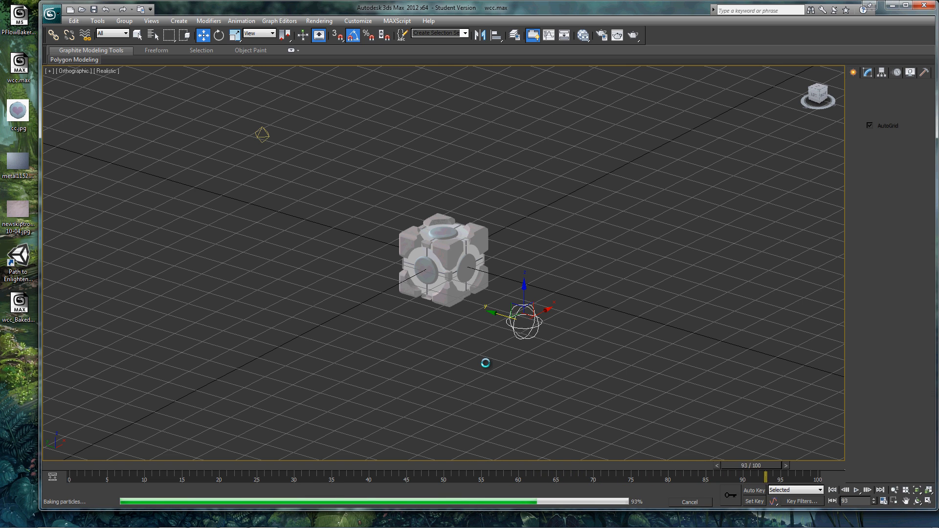
Move the PFlow Baker window clear of the cube, then play and scrub the baked heart animation
left_click_drag(469, 140, 781, 166)
left_click(856, 490)
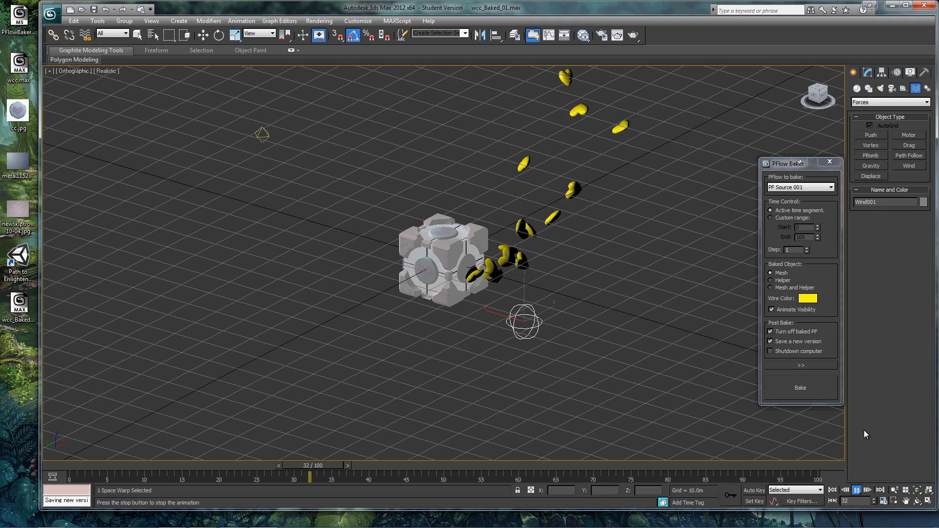
left_click(856, 491)
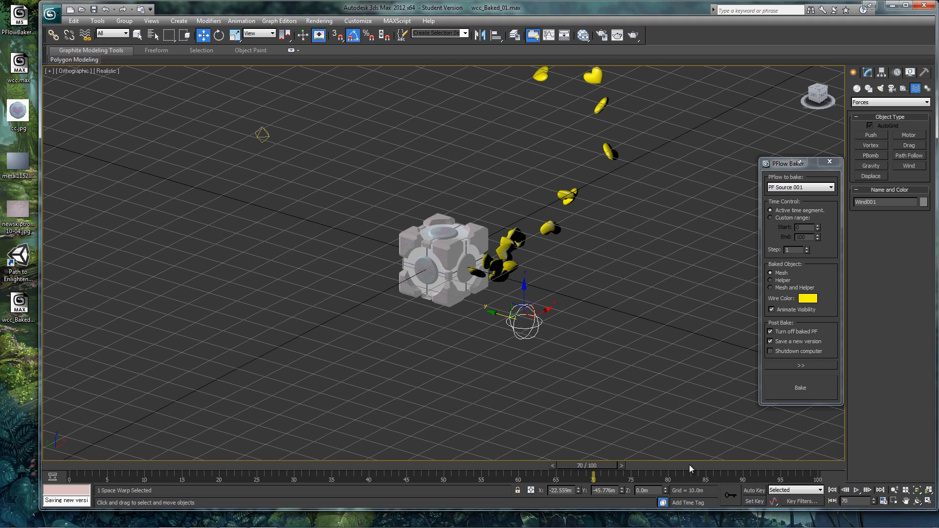
left_click_drag(597, 465, 267, 465)
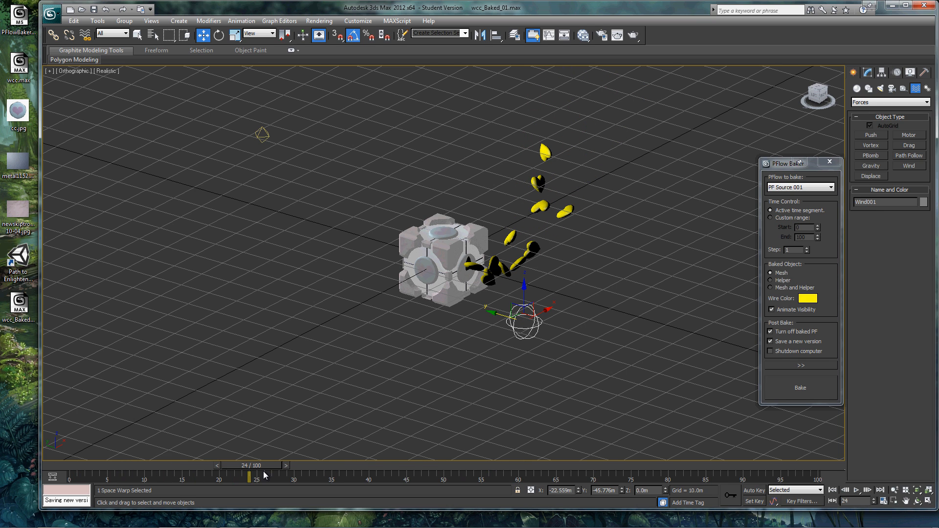
Select all the baked particle meshes, BakedParticleMesh_001 through BakedParticleMesh_049, by name
left_click(152, 35)
left_click(124, 357)
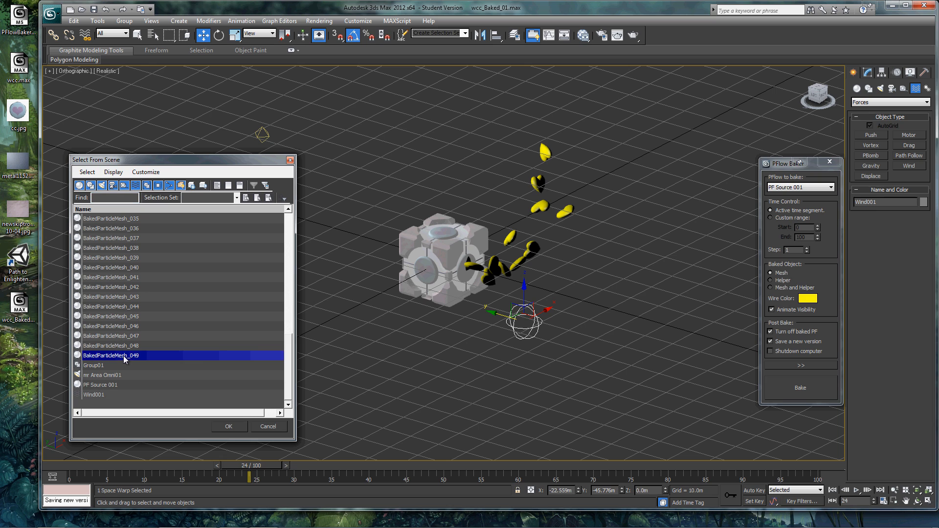
left_click_drag(289, 365, 288, 221)
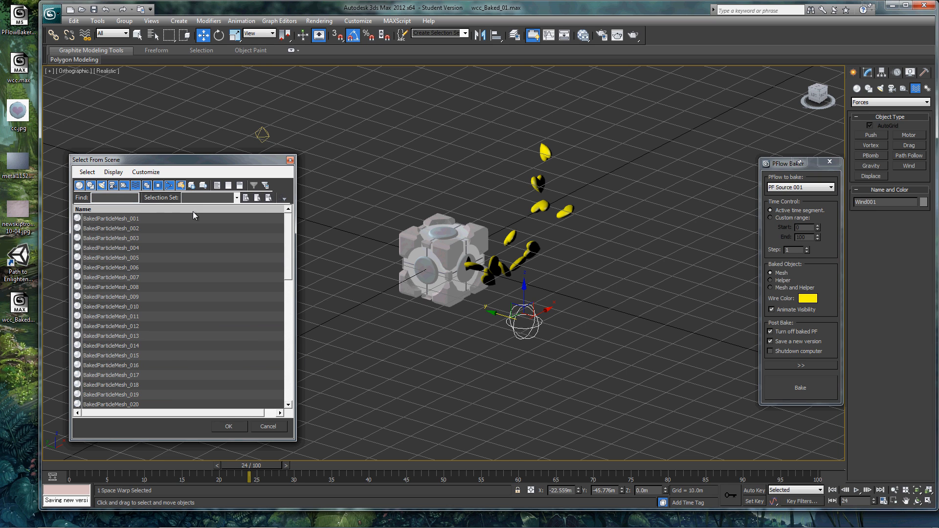
key("ctrl+a")
left_click(231, 426)
Bring scene material 04 - Default into the Slate Material Editor as an instance and assign it to the selected hearts
key("m")
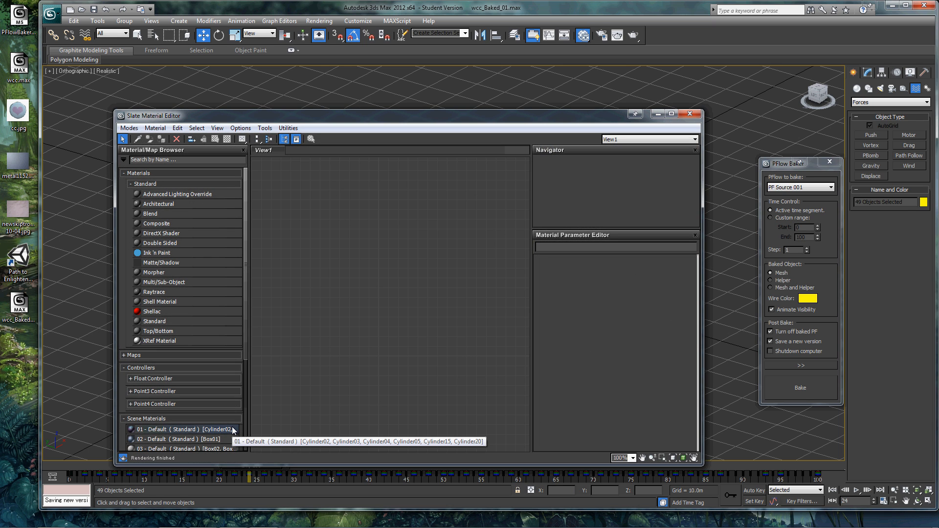
left_click_drag(246, 345, 247, 392)
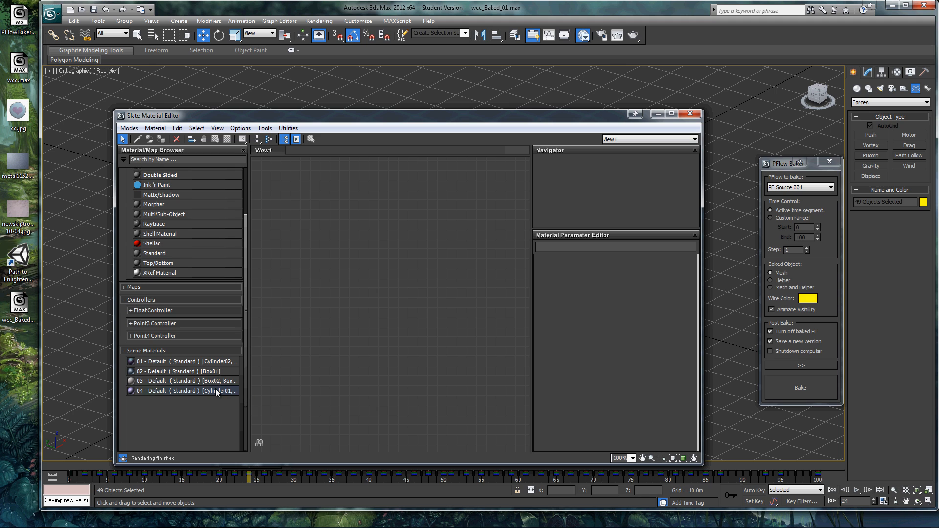
left_click_drag(361, 334, 362, 335)
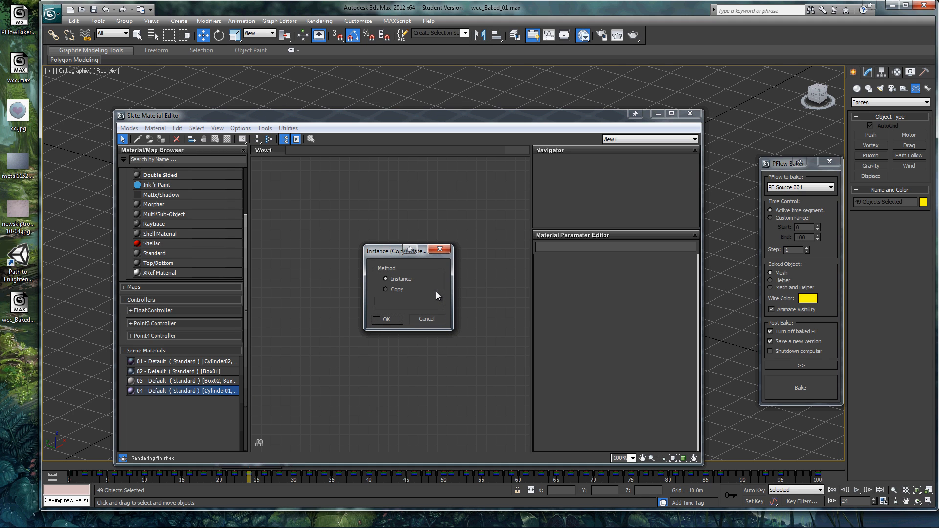
left_click(385, 321)
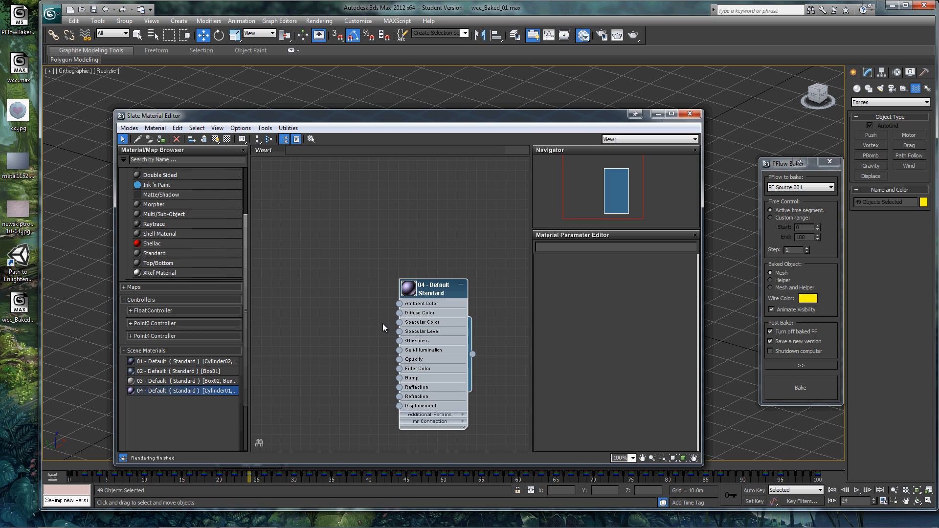
left_click(164, 139)
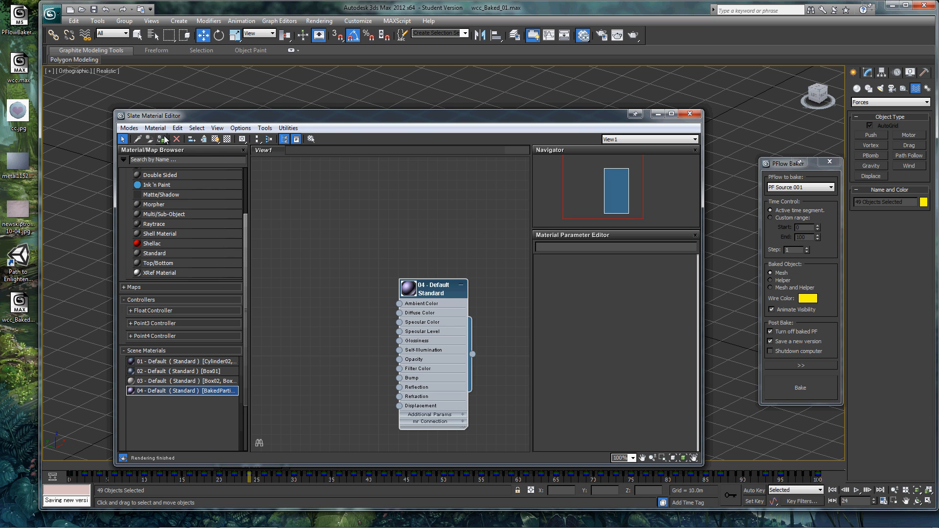
left_click(692, 114)
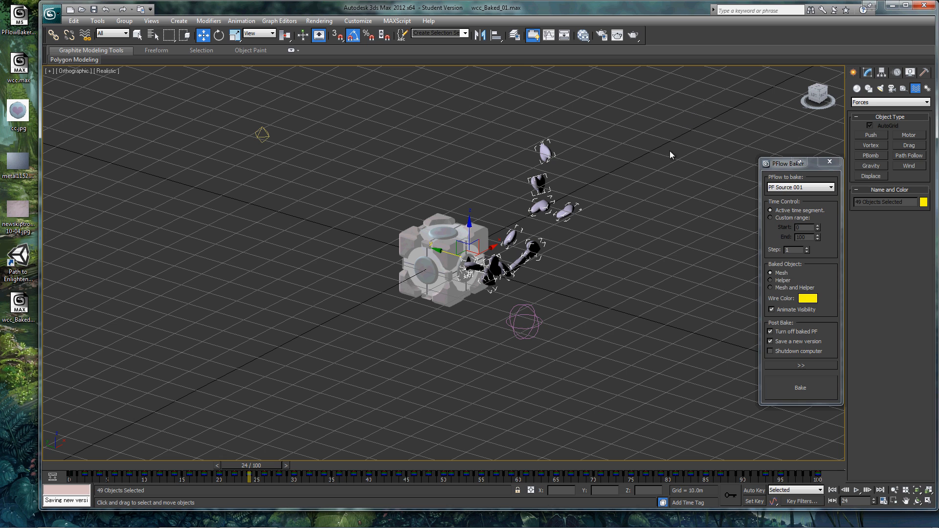
Play the animation to check the hearts with their new material and return to frame 0
left_click(857, 491)
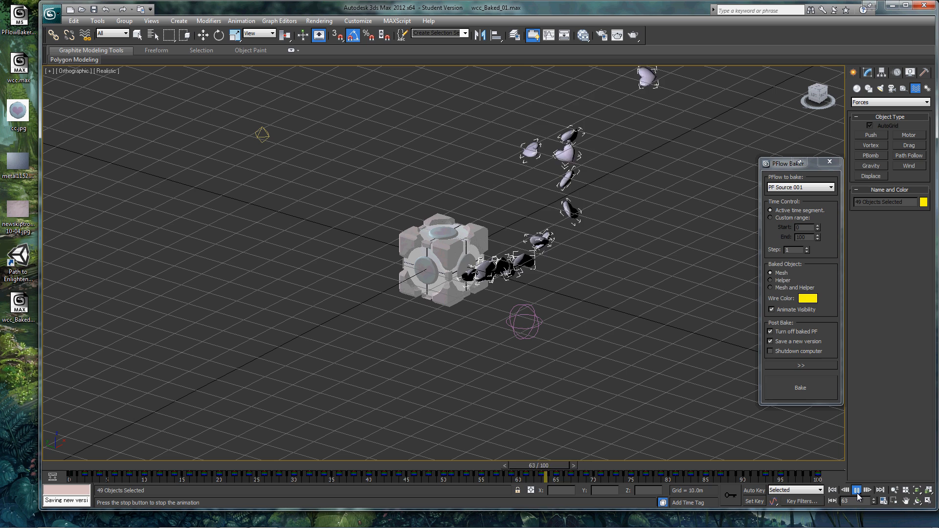
left_click(857, 491)
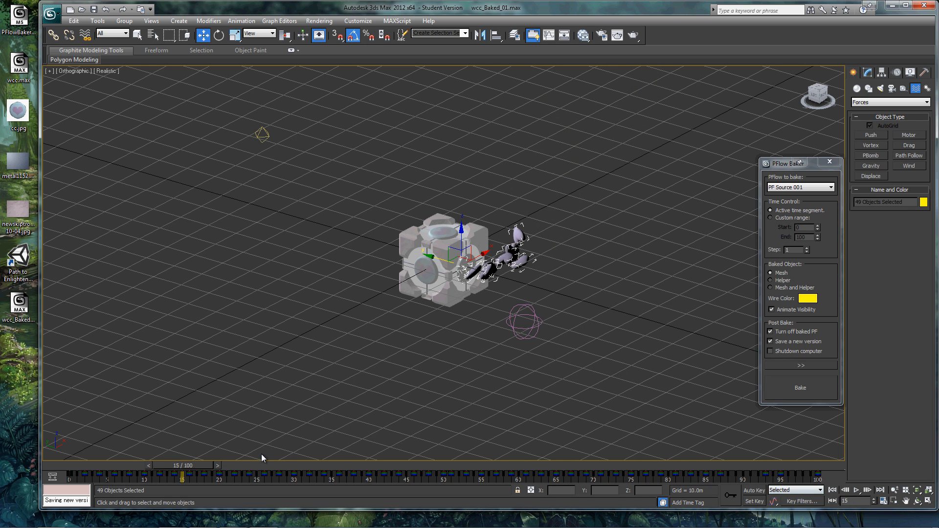
left_click_drag(200, 465, 87, 465)
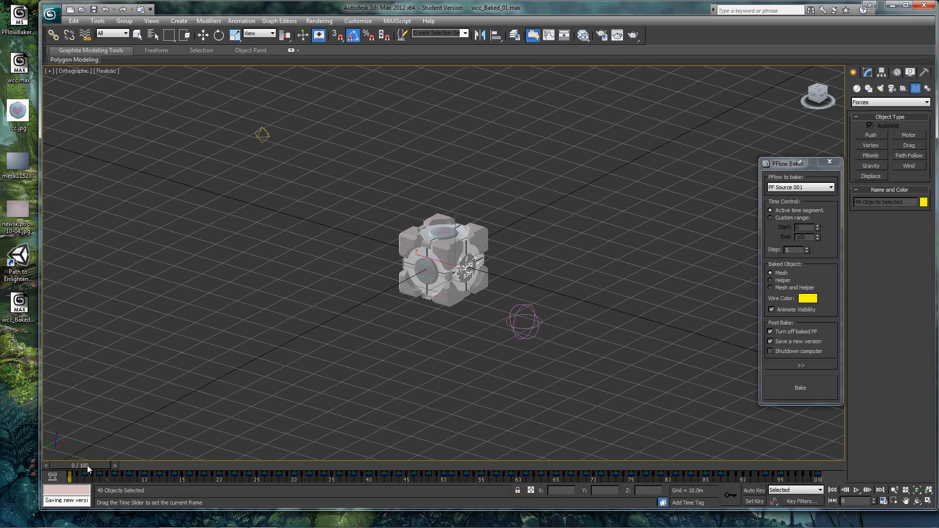
Start exporting the whole scene to the Desktop as an FBX file named wcc
left_click(46, 16)
mouse_move(78, 163)
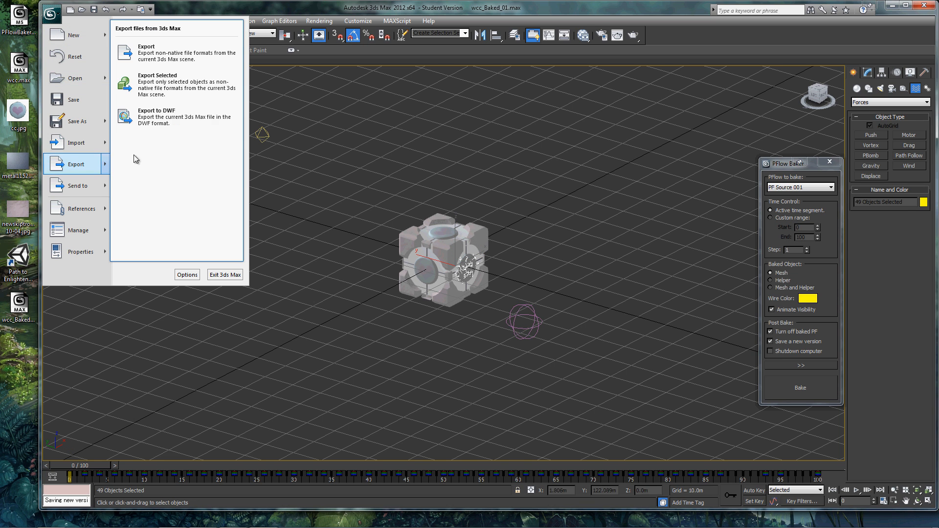
left_click(157, 57)
type("wcc")
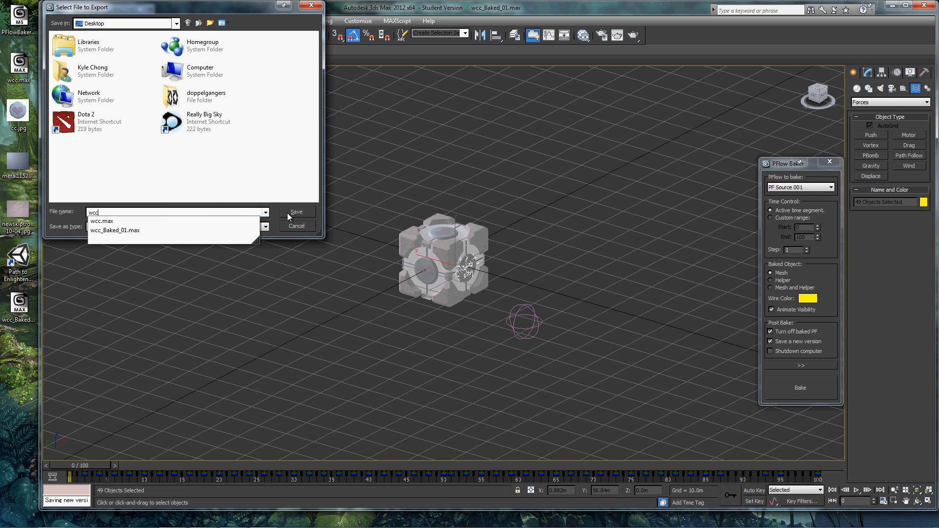
left_click(288, 214)
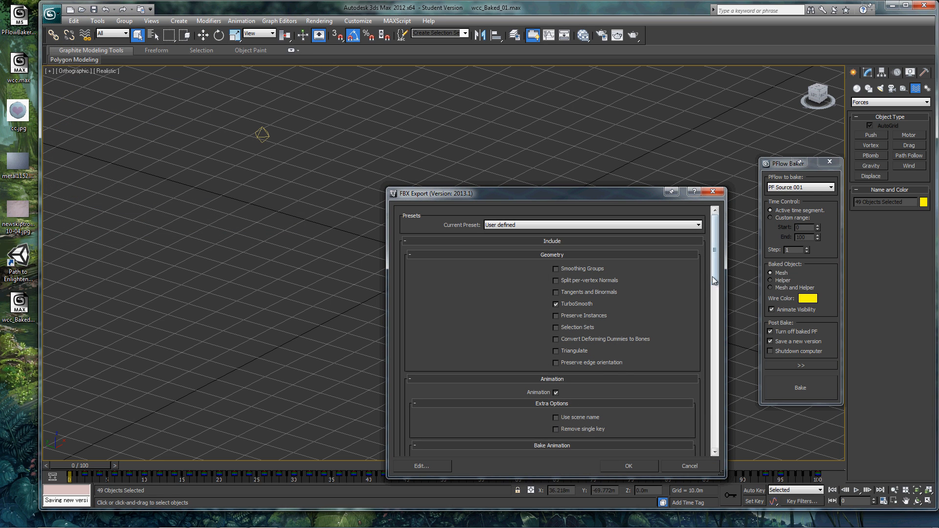
Turn off TurboSmooth in the FBX export options, review the animation baking and axis settings, and run the export
left_click_drag(713, 275, 715, 285)
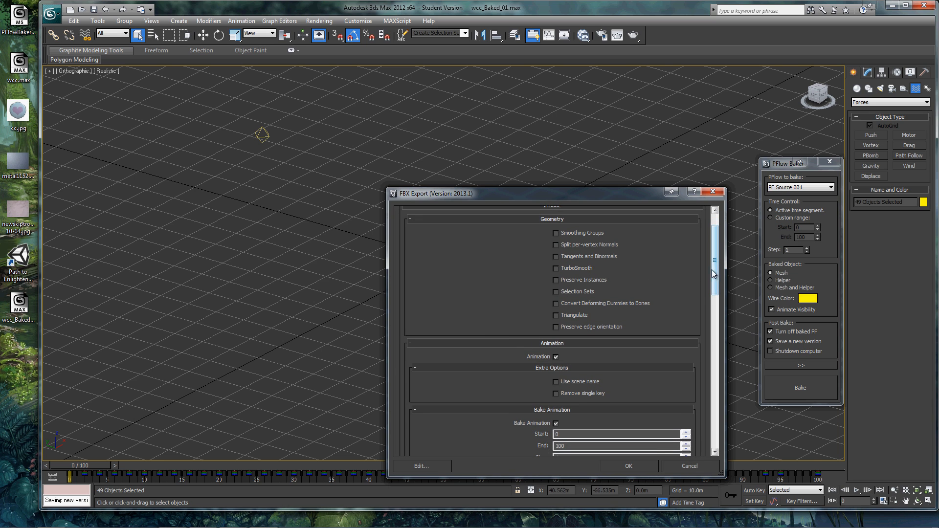
left_click_drag(712, 269, 716, 311)
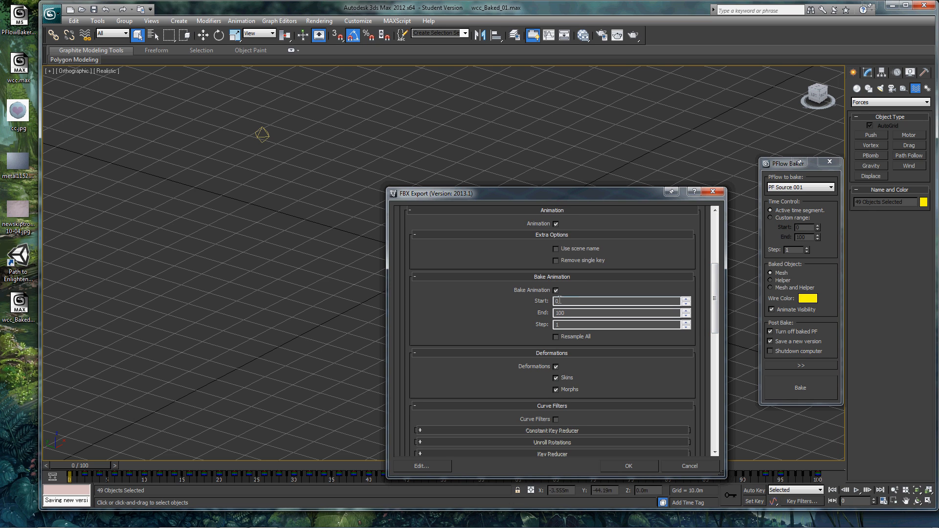
left_click_drag(714, 290, 729, 403)
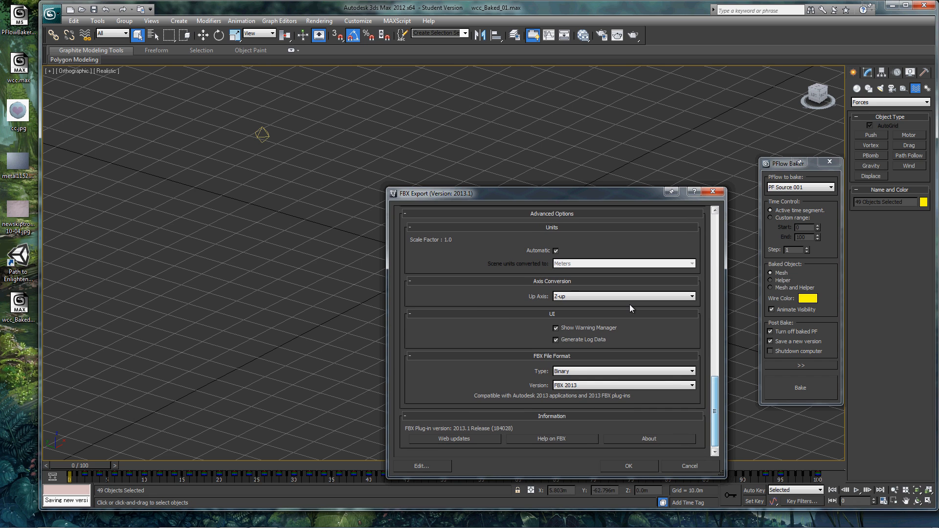
left_click(627, 467)
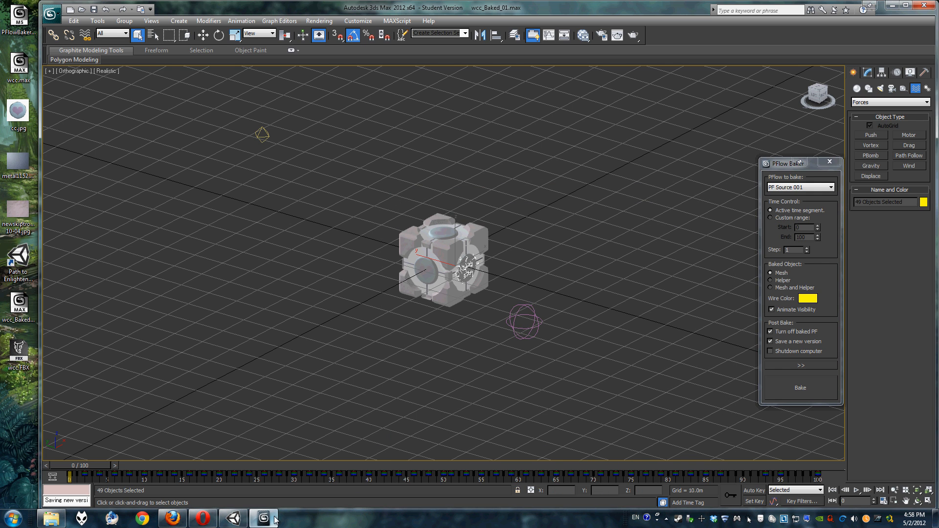
Switch to Unity, import wcc.FBX from the desktop into the project assets, and select the wcc model
left_click(234, 519)
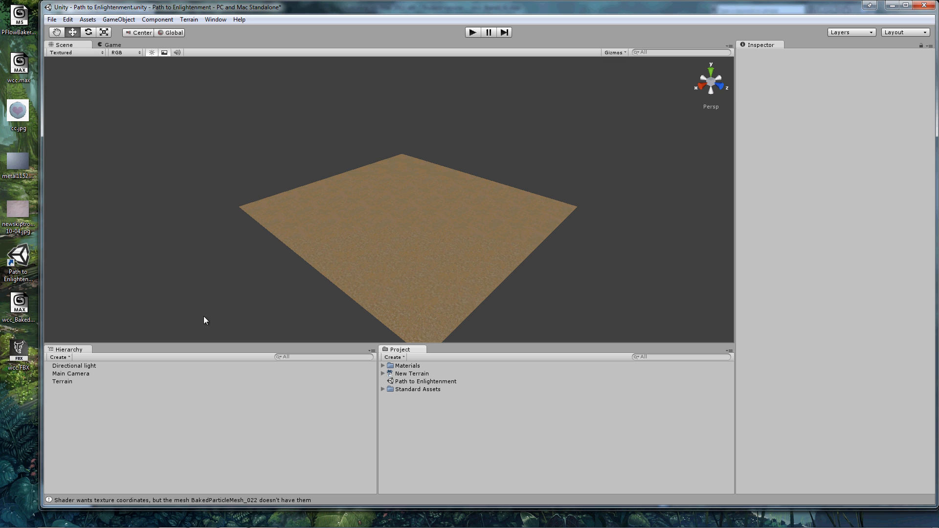
left_click(98, 374)
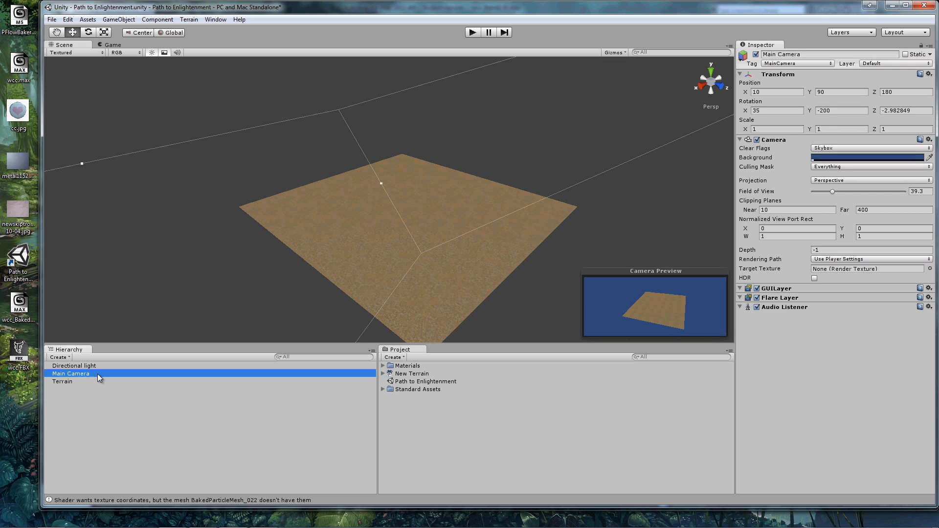
left_click_drag(97, 374, 419, 409)
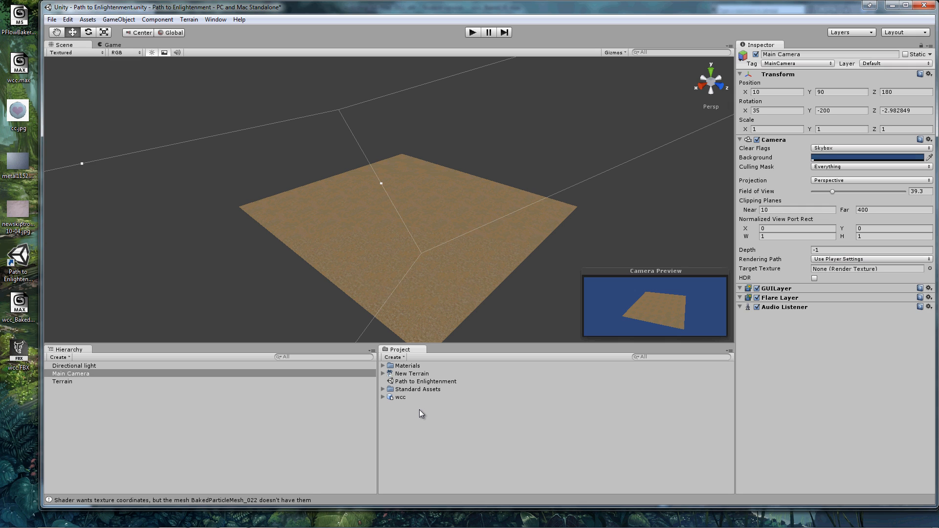
left_click(418, 398)
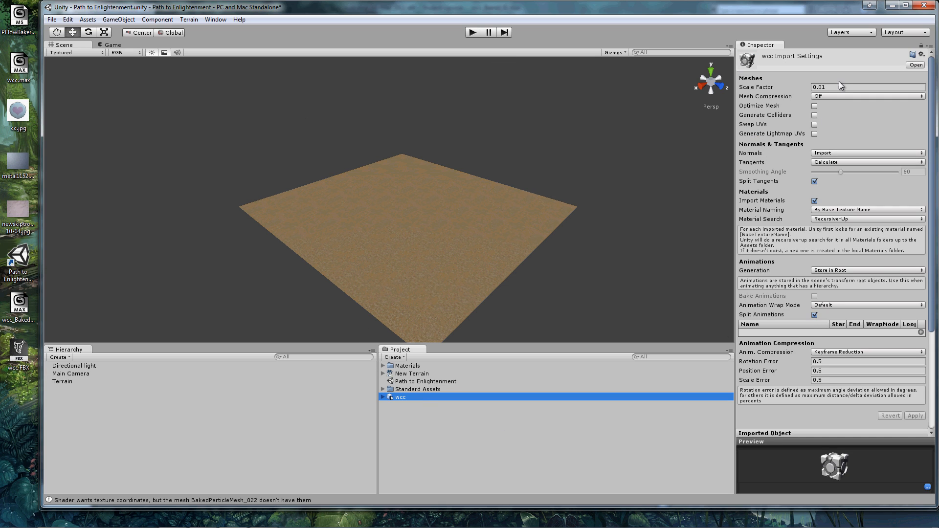
Set the wcc model's scale factor to 1 and its material naming to From Model's Material, and apply the import settings
left_click(832, 85)
type("1")
left_click_drag(835, 85, 783, 82)
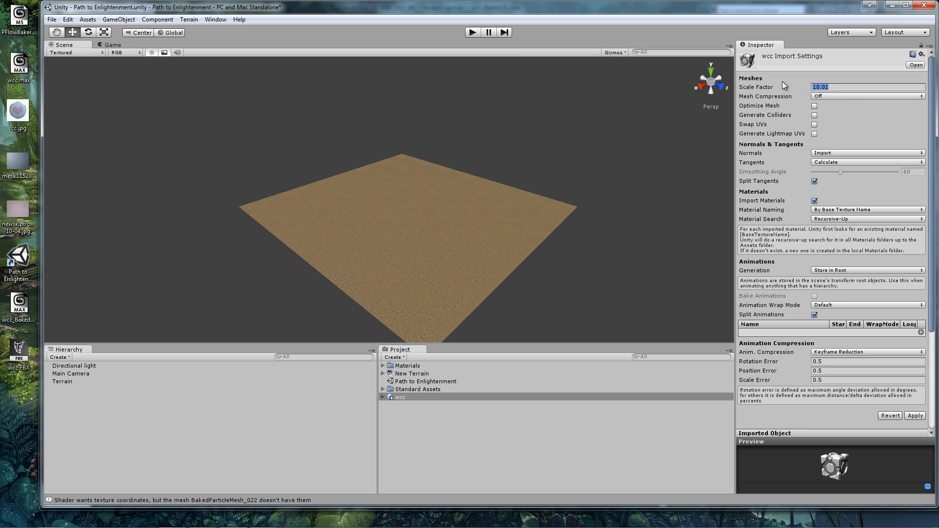
left_click(851, 211)
left_click(860, 231)
left_click(915, 416)
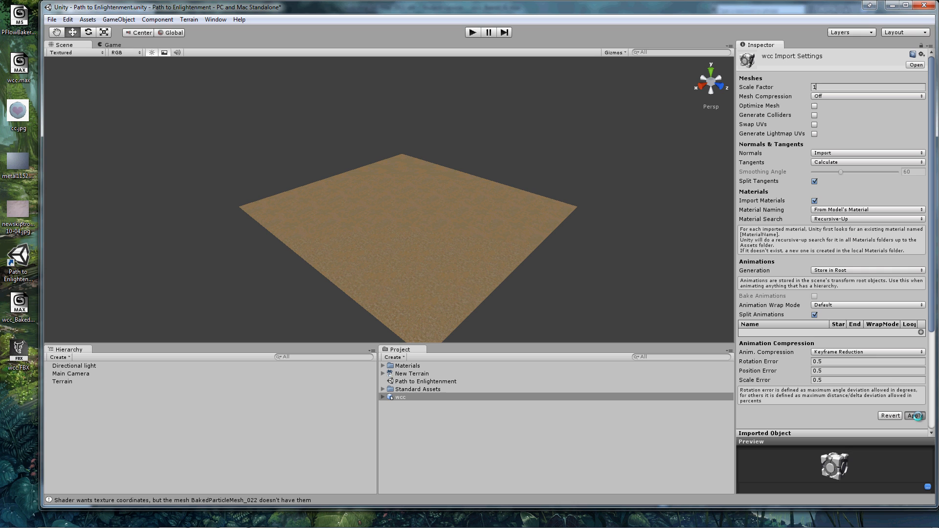
Place the wcc model on the terrain in the scene, run the game to check the heart animation, and stop it
left_click_drag(409, 402, 412, 215)
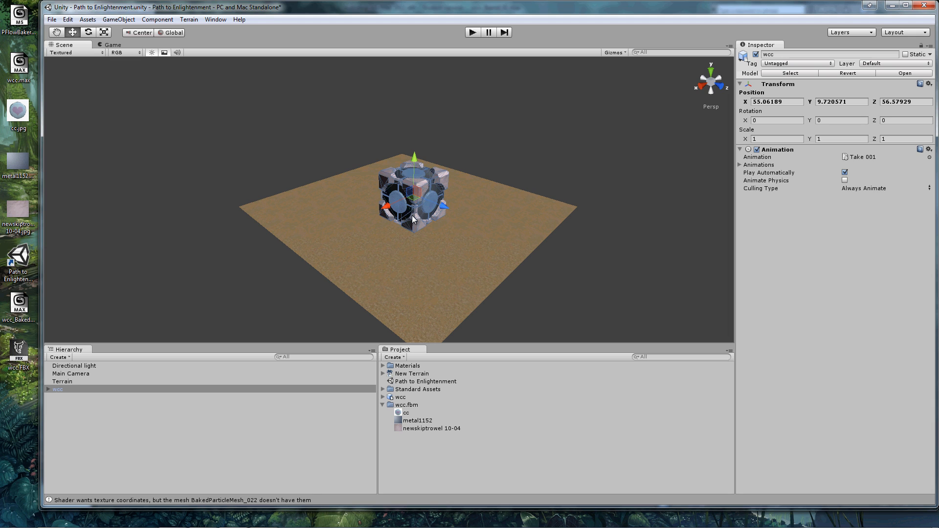
left_click(472, 33)
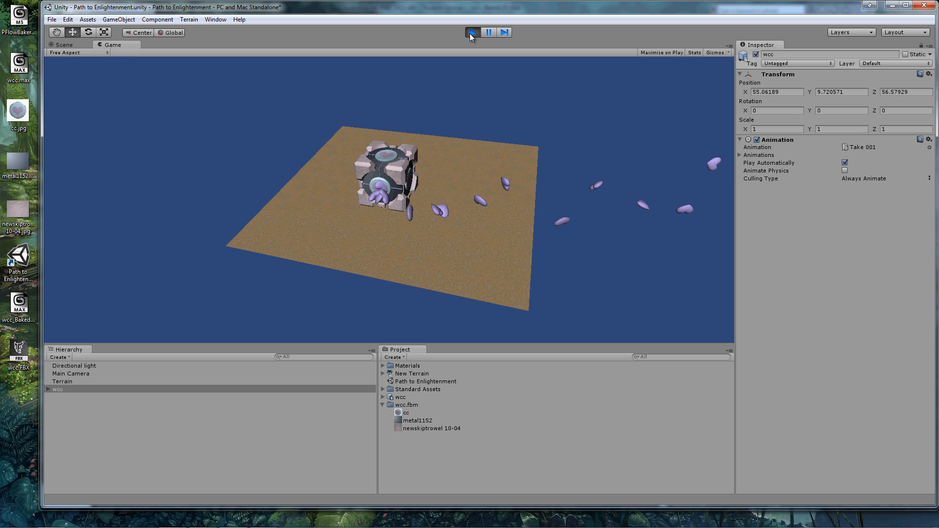
left_click(471, 34)
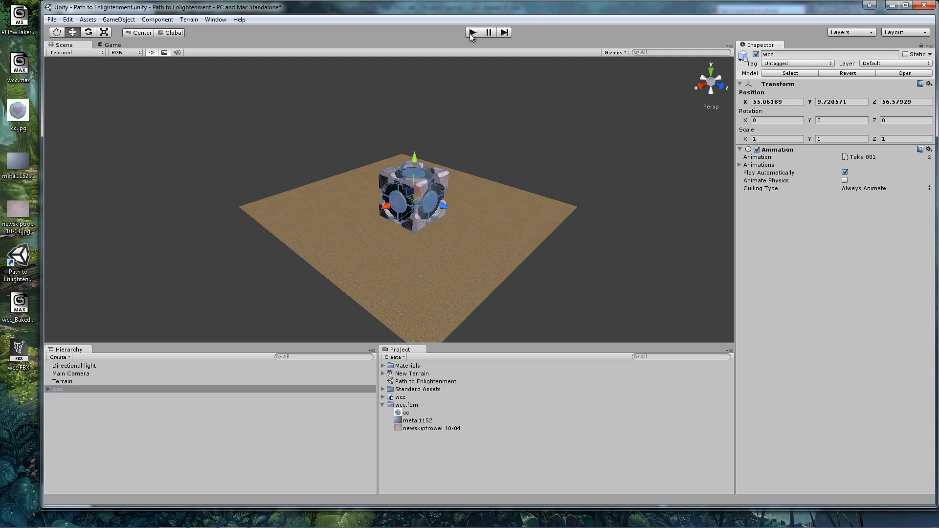